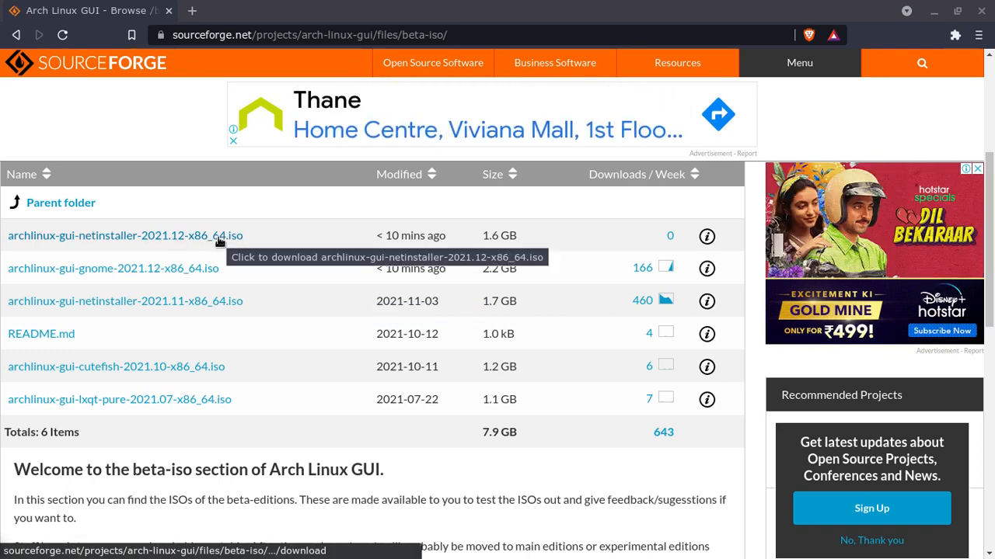
- Close the SourceForge beta-iso downloads tab to return to VirtualBox Manager
left_click(170, 11)
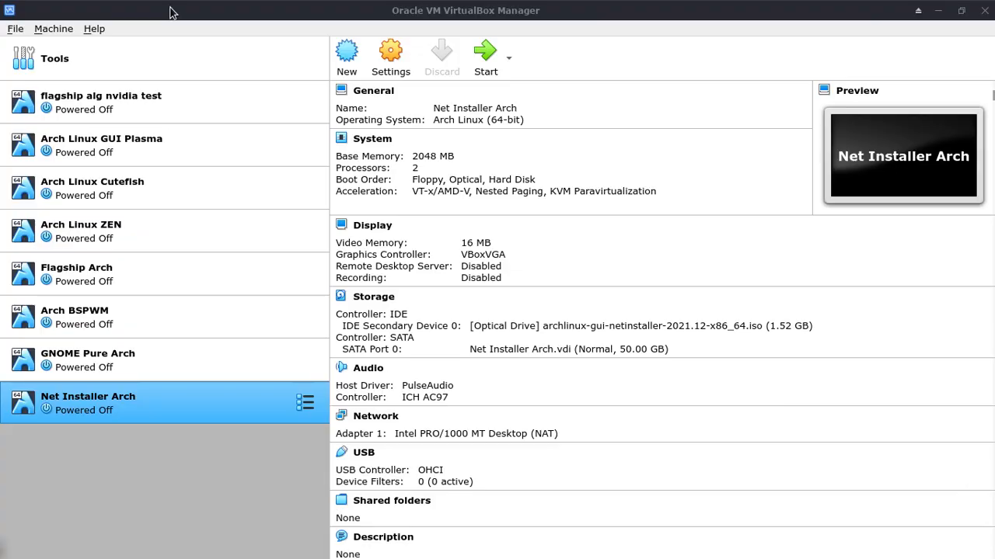
- Start Net Installer Arch full-screen and boot the first entry with open-source GPU drivers
left_click(495, 52)
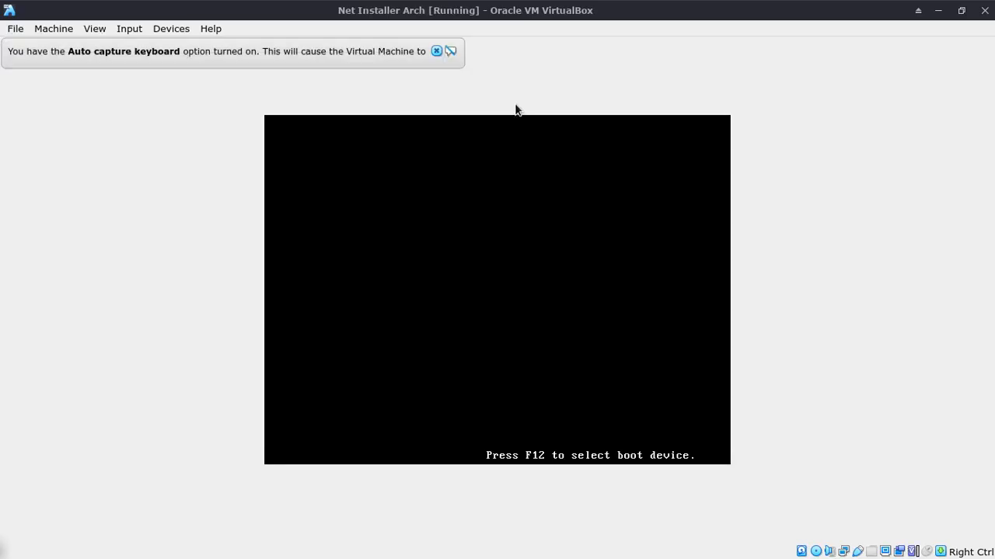
left_click(436, 50)
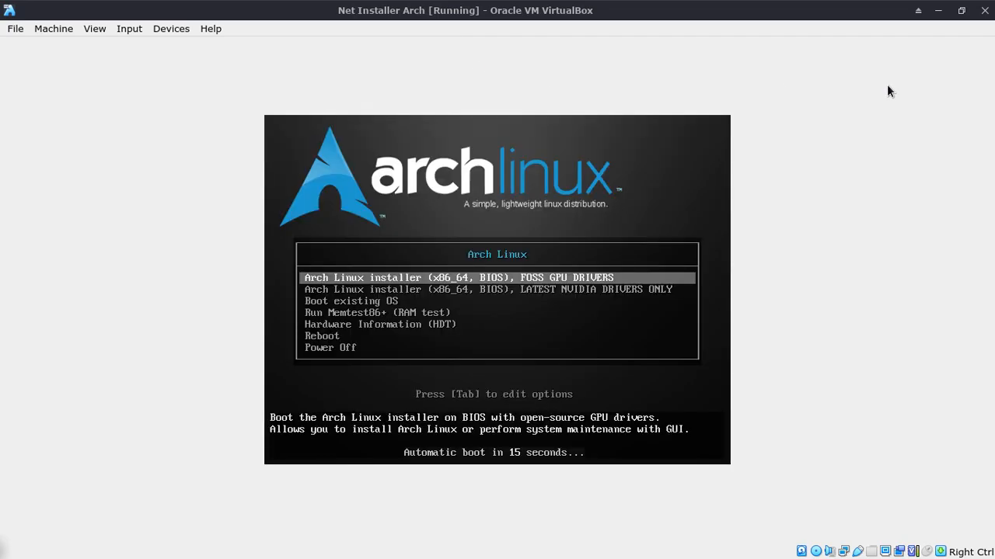
key("Control_R+f")
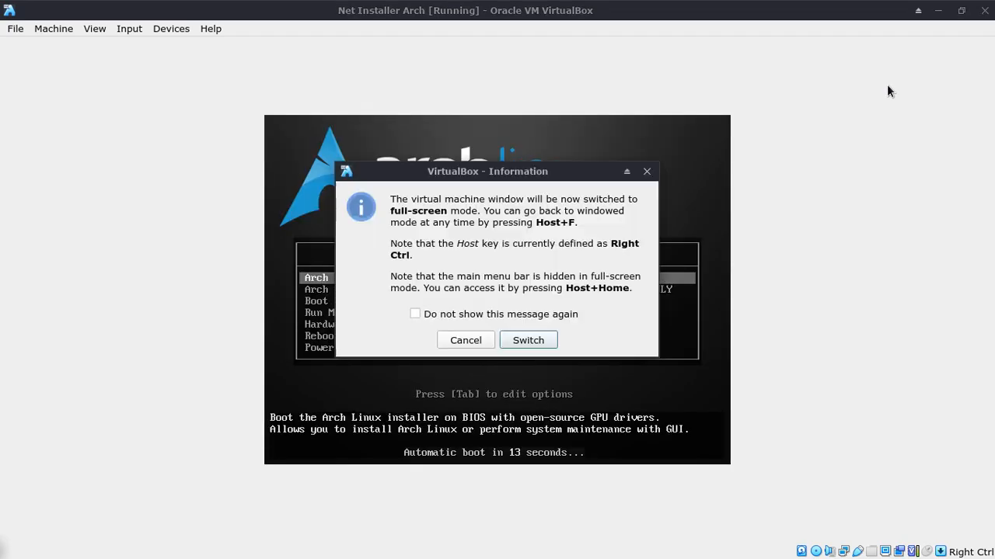
key("Return")
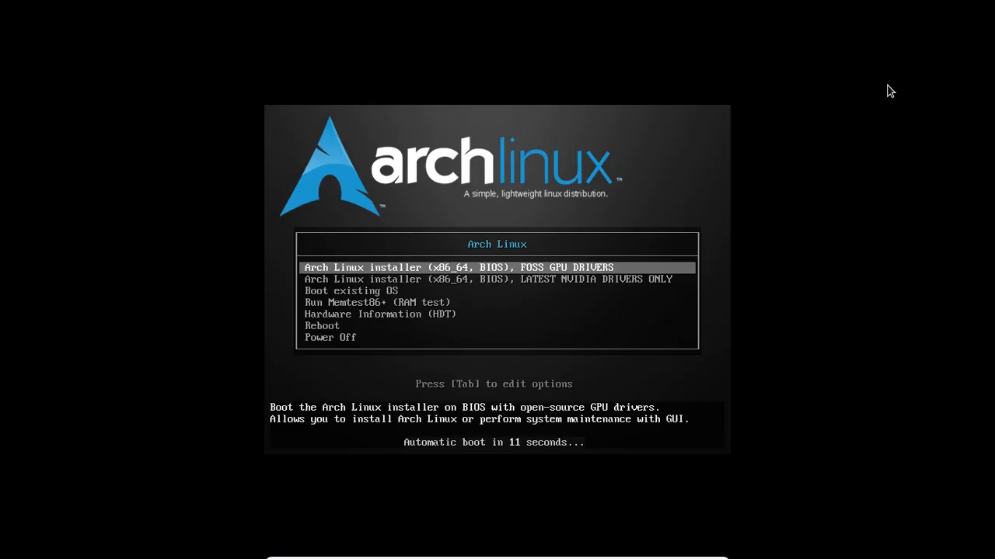
key("Return")
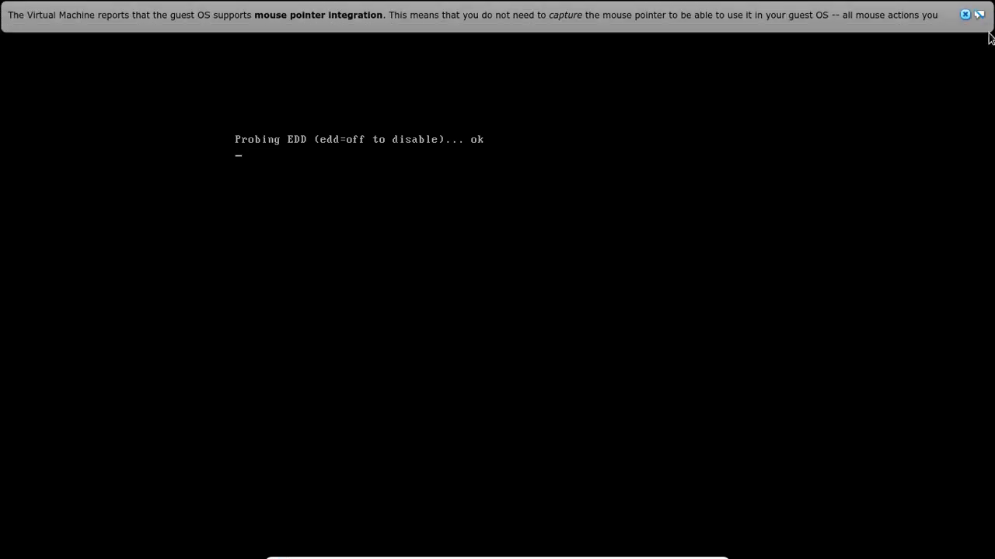
- Dismiss both mouse-integration banners and the wired connection notification while the live desktop loads
left_click(967, 14)
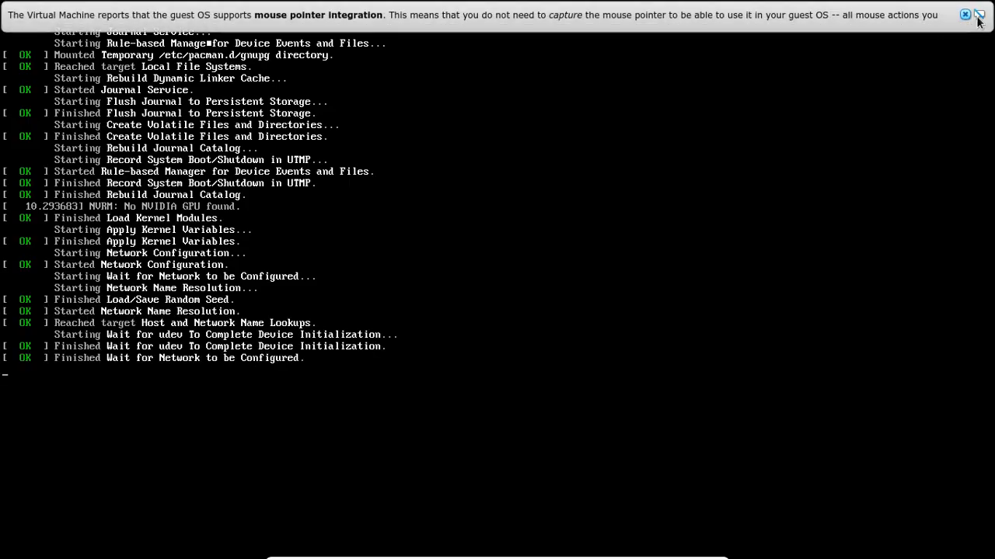
left_click(963, 15)
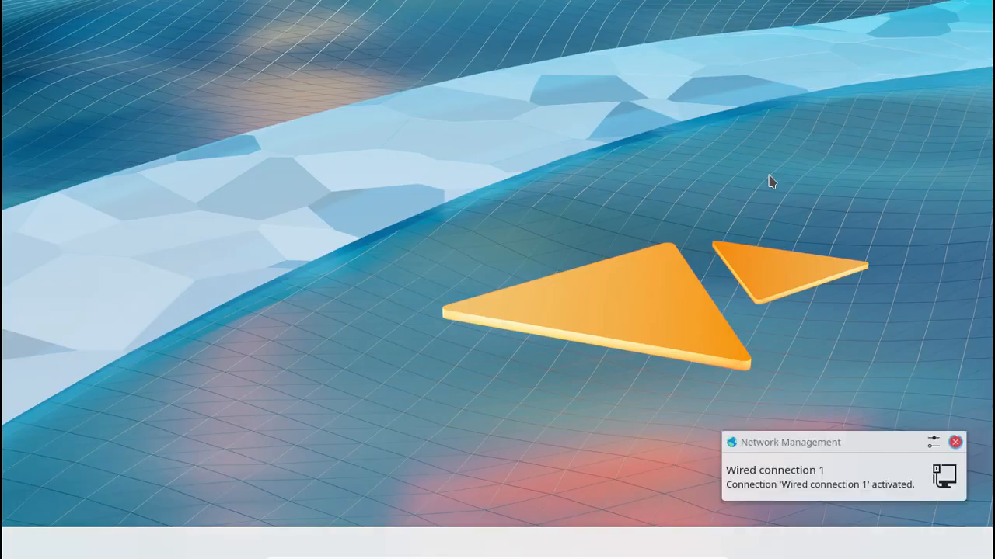
left_click(955, 443)
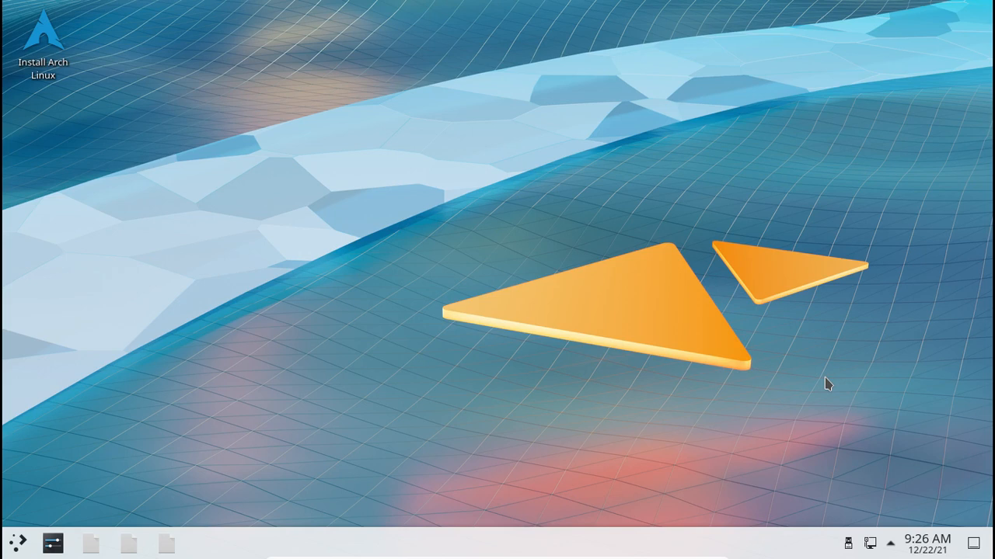
- Launch Install Arch Linux, view and close About, then advance past Welcome and Location
left_click(52, 62)
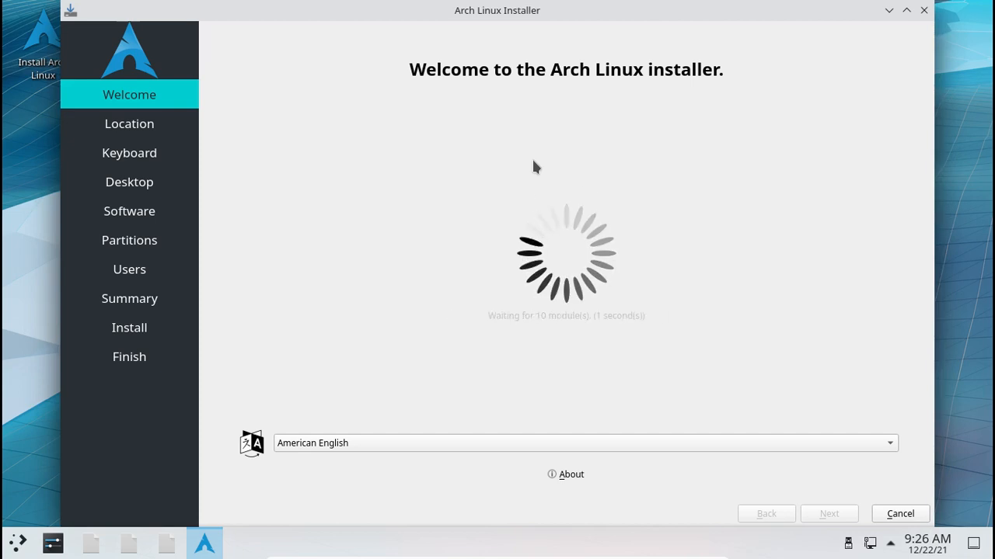
left_click(565, 475)
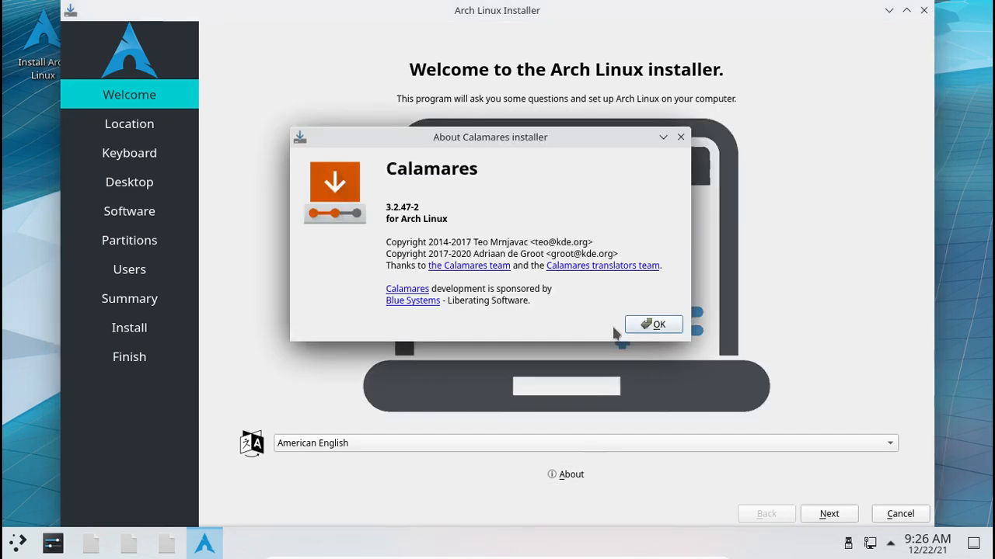
left_click(647, 326)
left_click(827, 515)
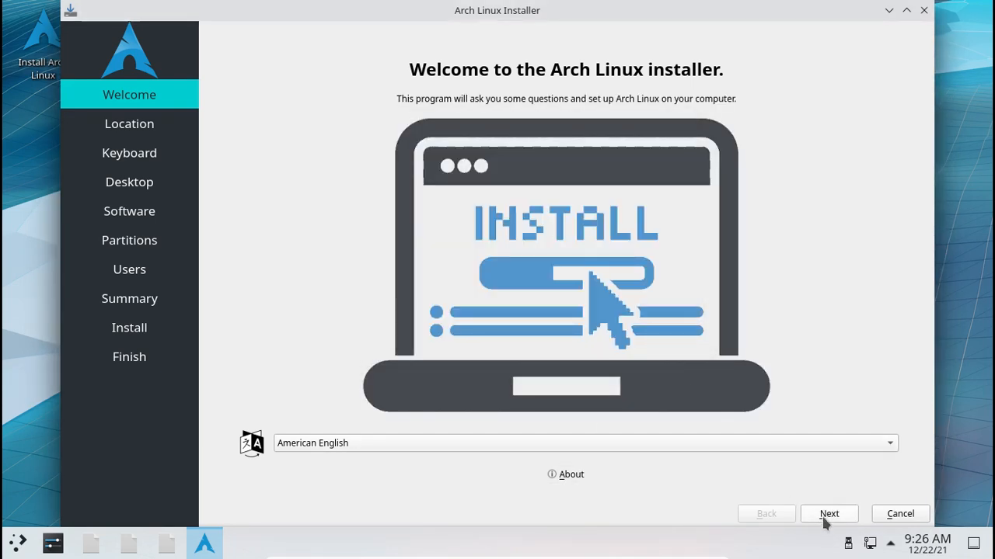
left_click(826, 514)
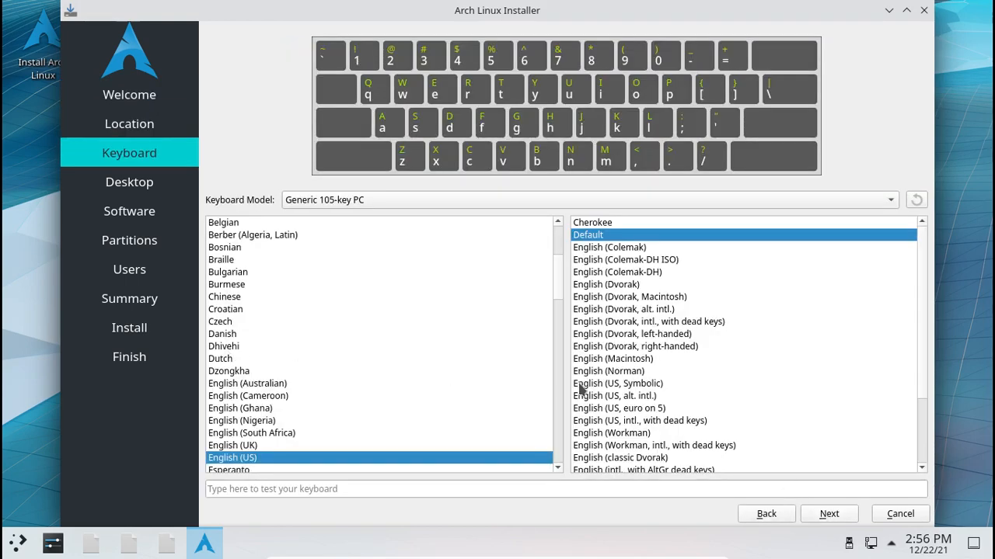
- Accept the English (US) Default layout on the Generic 105-key PC model and continue
left_click(845, 515)
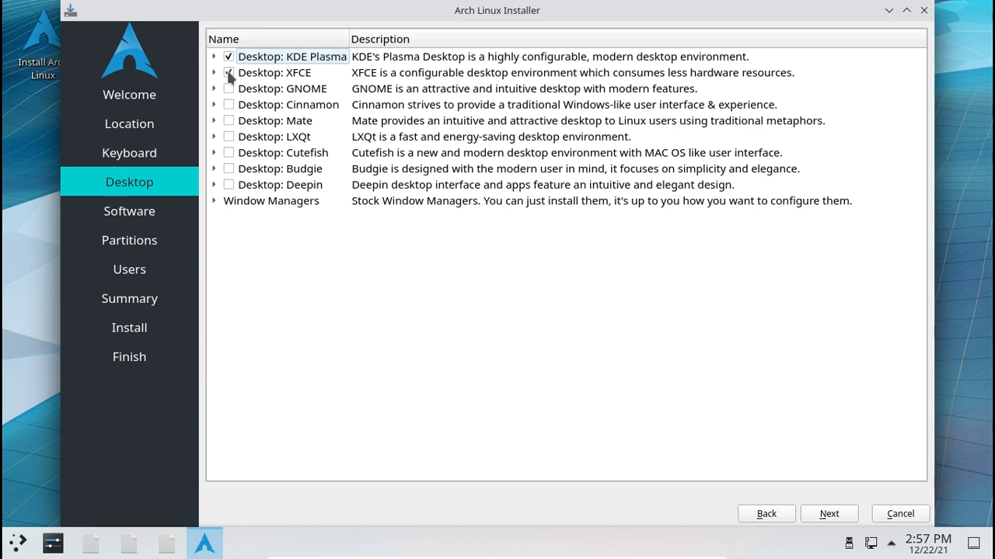
- Tick the KDE Plasma, XFCE, GNOME and Budgie desktops
left_click(228, 73)
left_click(227, 58)
left_click(228, 72)
left_click(228, 57)
left_click(229, 89)
left_click(228, 170)
- Add the i3 window manager and the kitty terminal from Common Packages
left_click(213, 202)
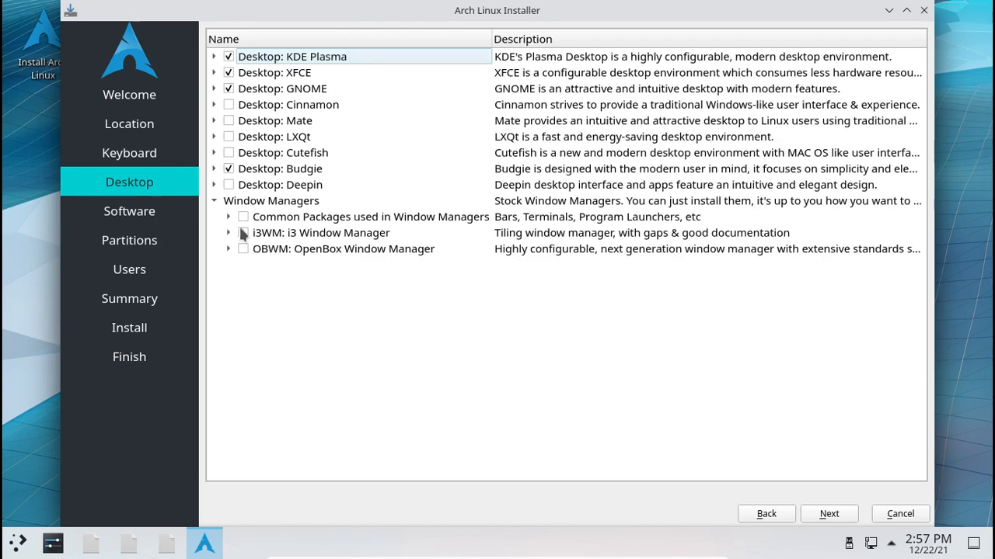
left_click(243, 235)
left_click(229, 235)
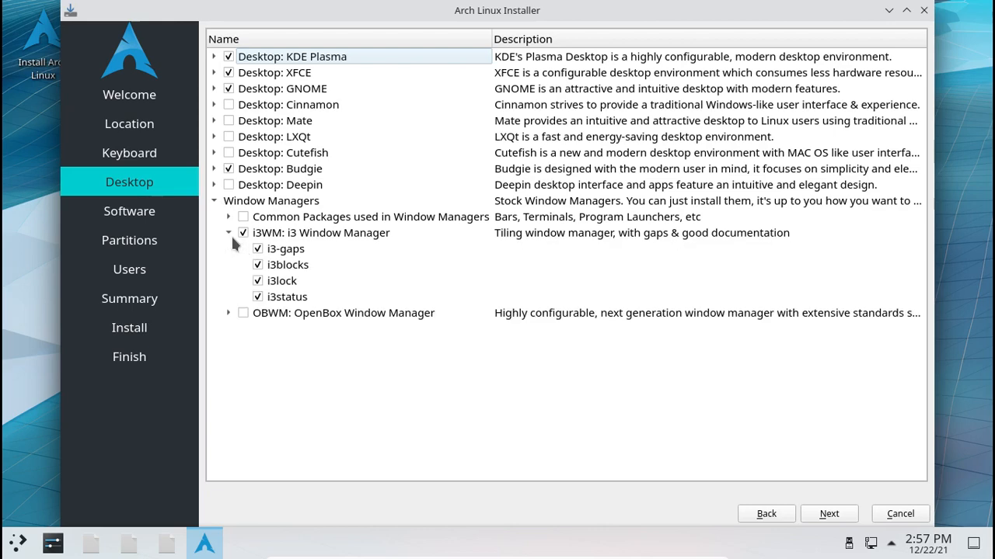
left_click(228, 233)
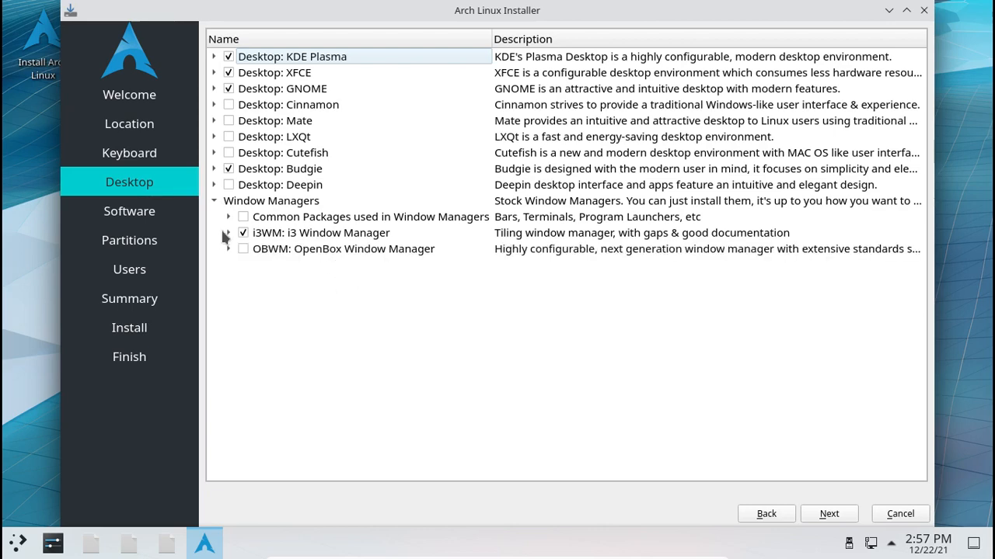
left_click(229, 217)
left_click(243, 231)
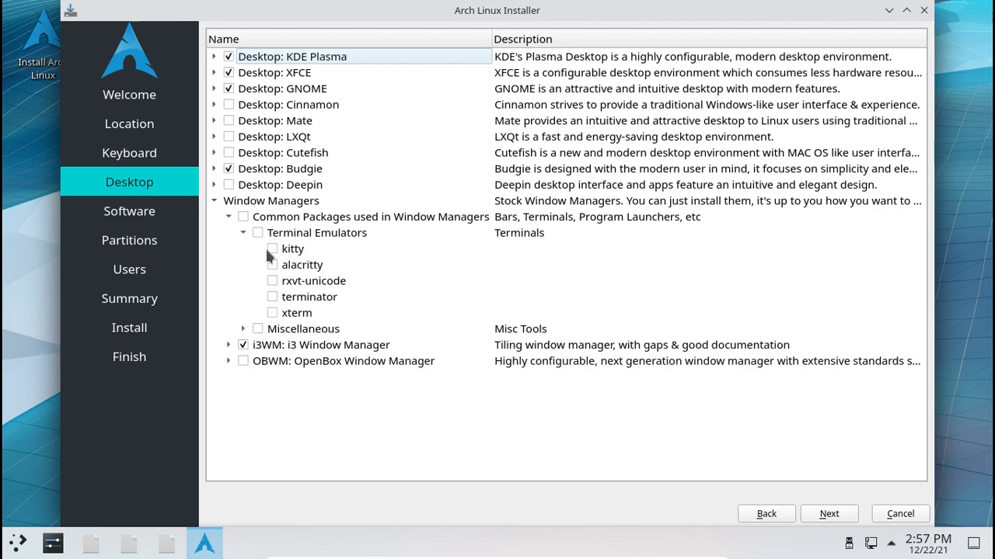
left_click(271, 250)
left_click(227, 218)
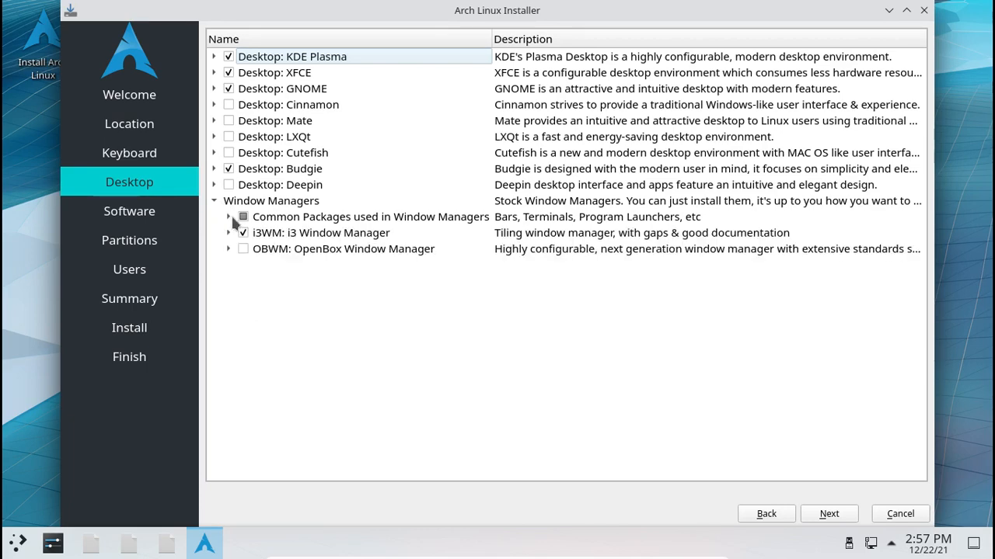
left_click(228, 218)
- Tick the Miscellaneous group (dunst, rofi, feh, picom) and the Cutefish desktop
left_click(236, 220)
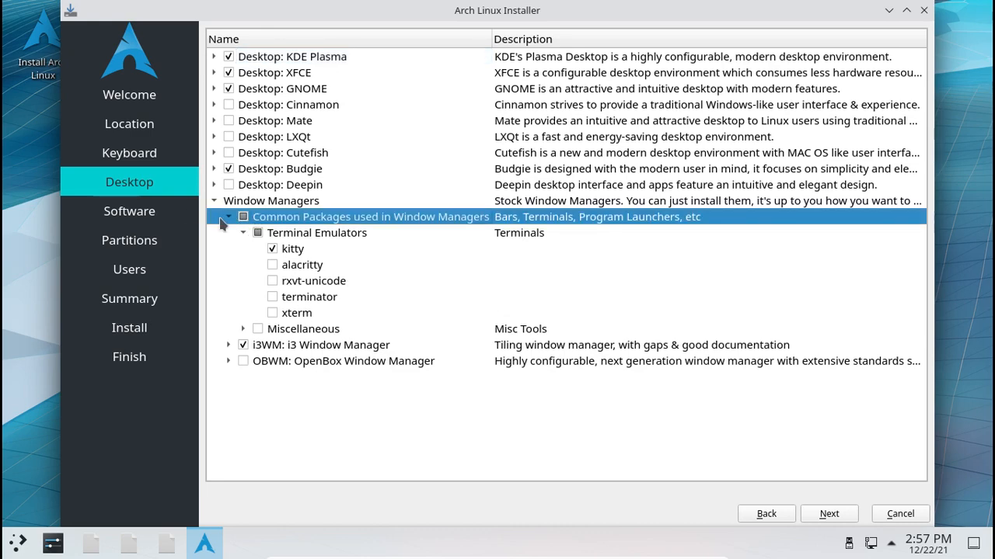
left_click(228, 218)
left_click(228, 218)
left_click(242, 329)
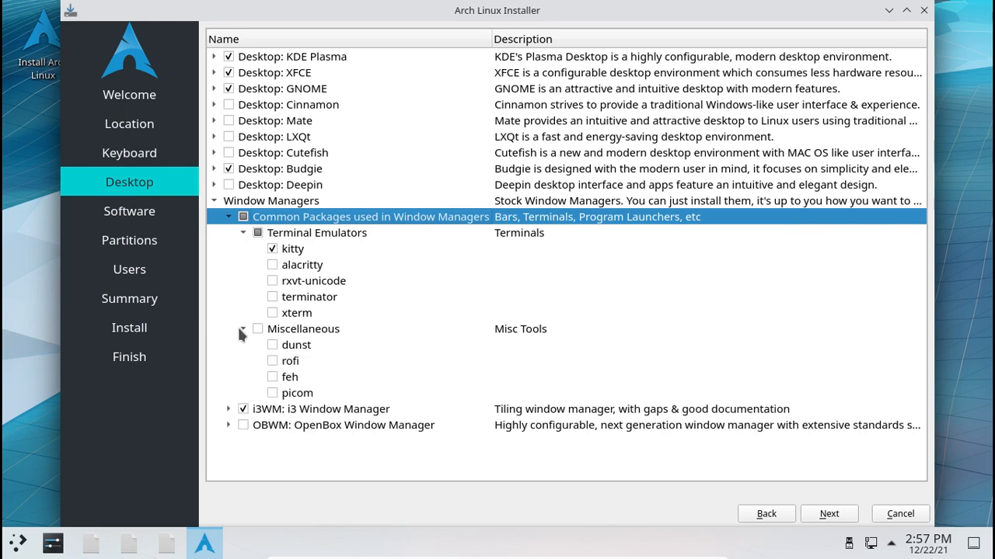
left_click(263, 329)
left_click(260, 329)
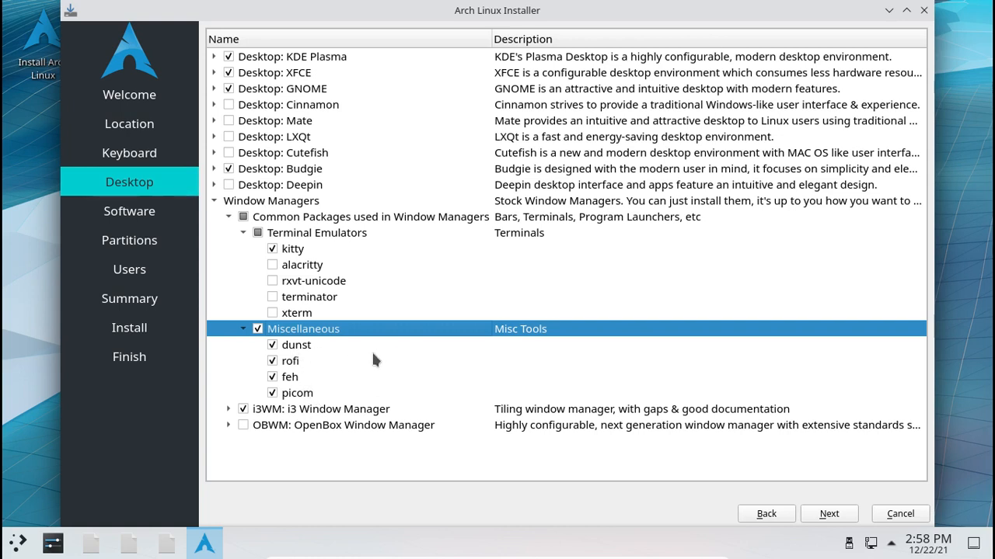
left_click(244, 329)
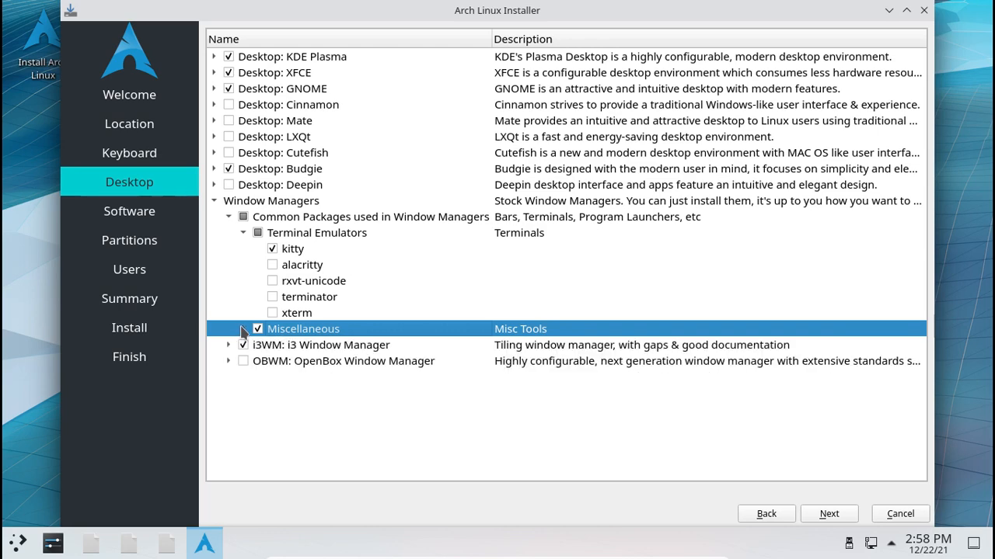
left_click(243, 329)
left_click(242, 330)
left_click(230, 152)
- On the Software step, add neofetch and htop from Utilities and firefox from Web Browsers
left_click(814, 519)
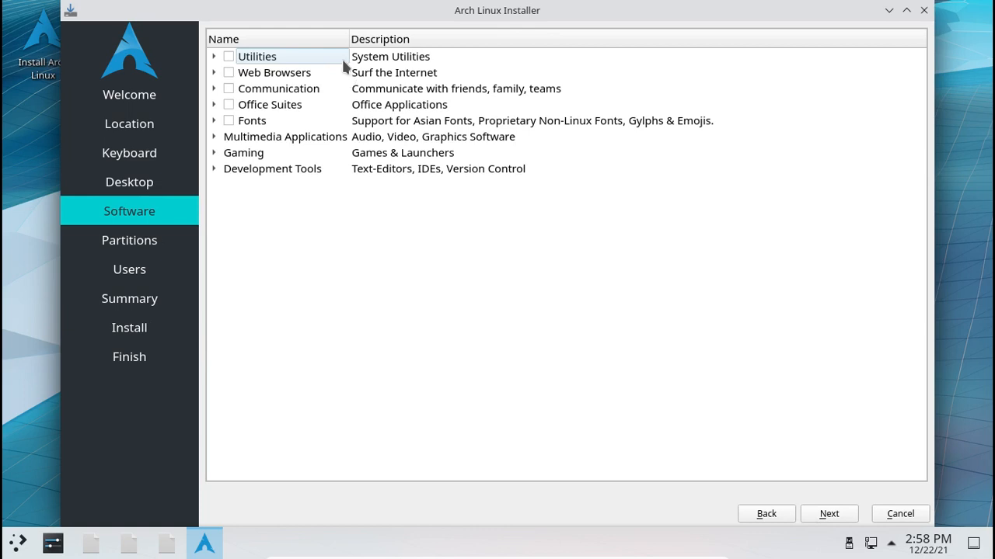
left_click(214, 58)
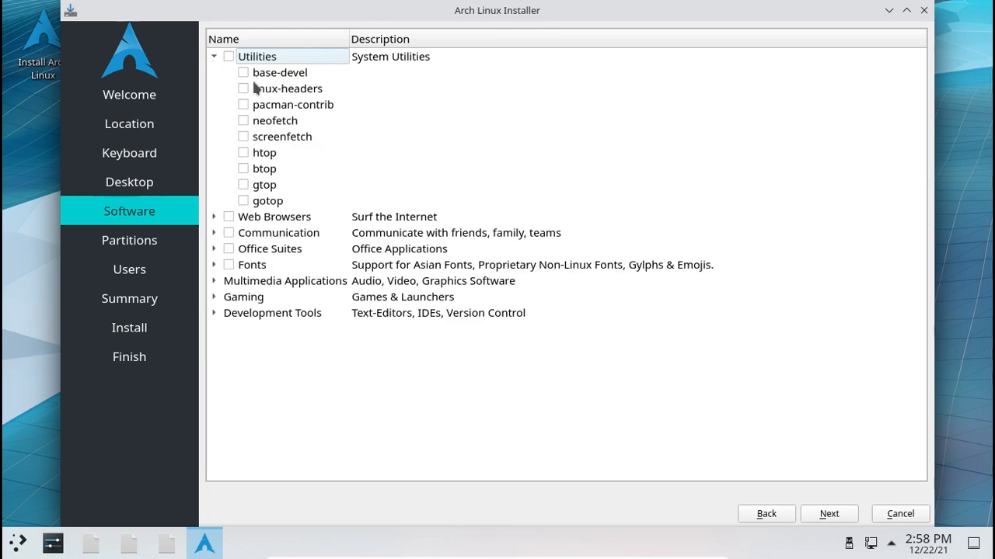
left_click(243, 123)
left_click(243, 153)
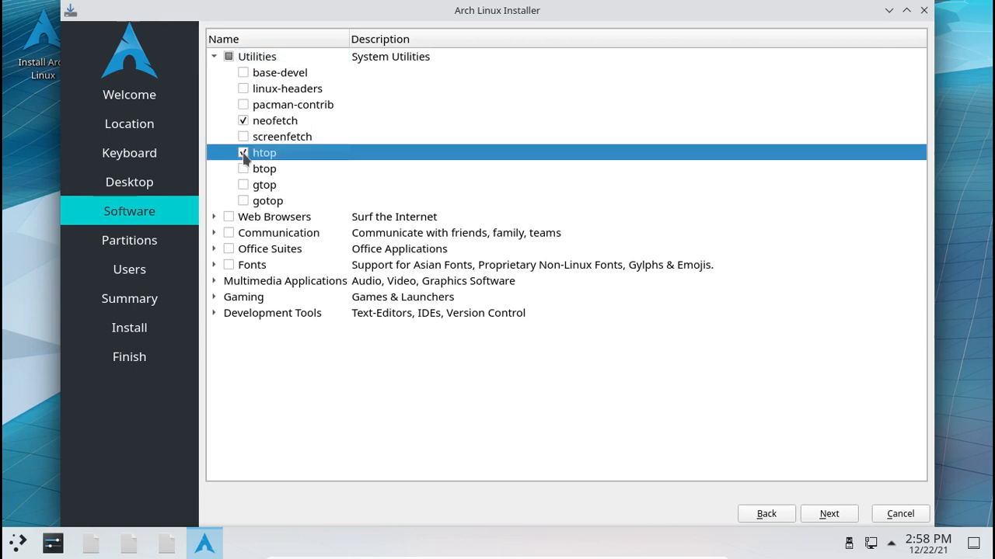
left_click(215, 58)
left_click(214, 72)
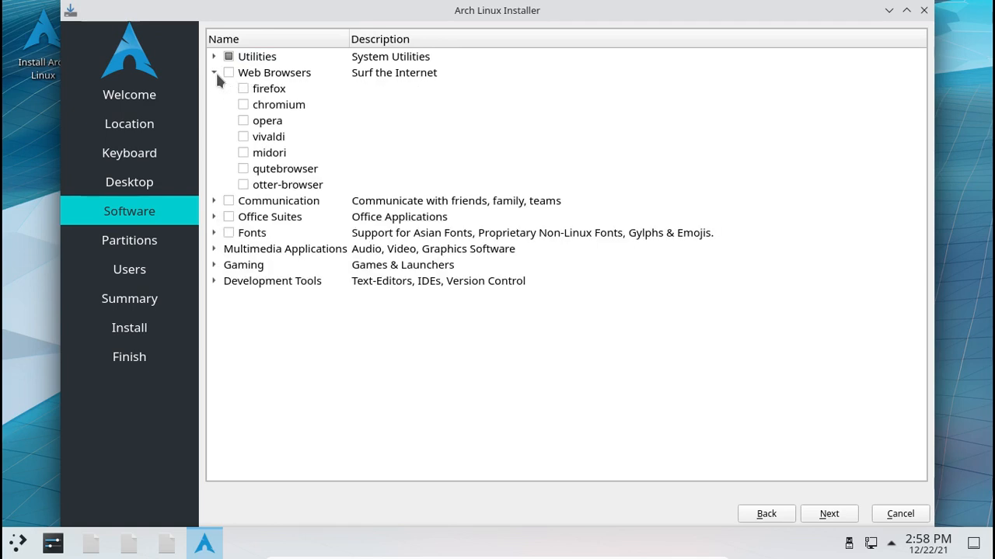
left_click(243, 88)
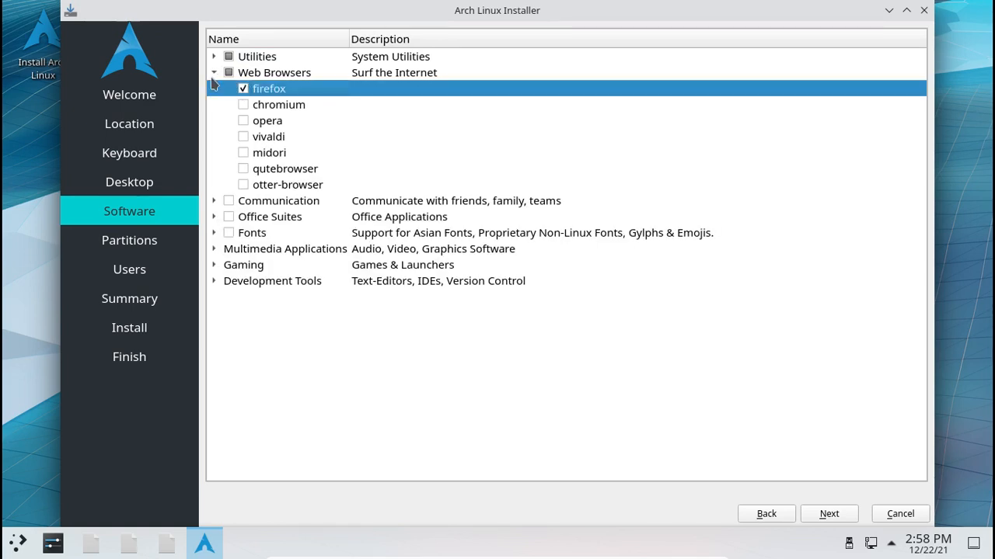
left_click(213, 73)
- Tick noto-fonts, noto-fonts-cjk and ttf-roboto in the Fonts group
left_click(214, 90)
left_click(213, 89)
left_click(214, 104)
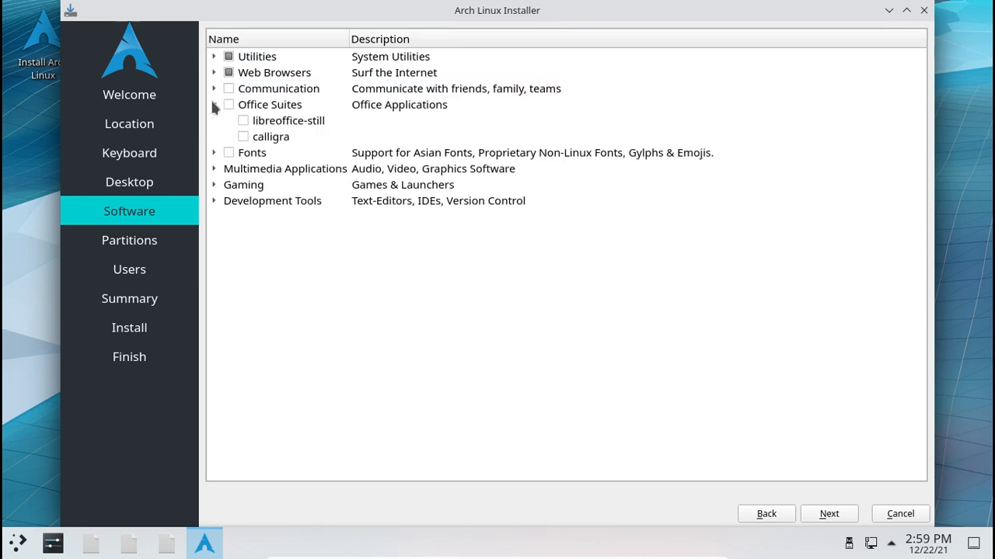
left_click(214, 105)
left_click(214, 120)
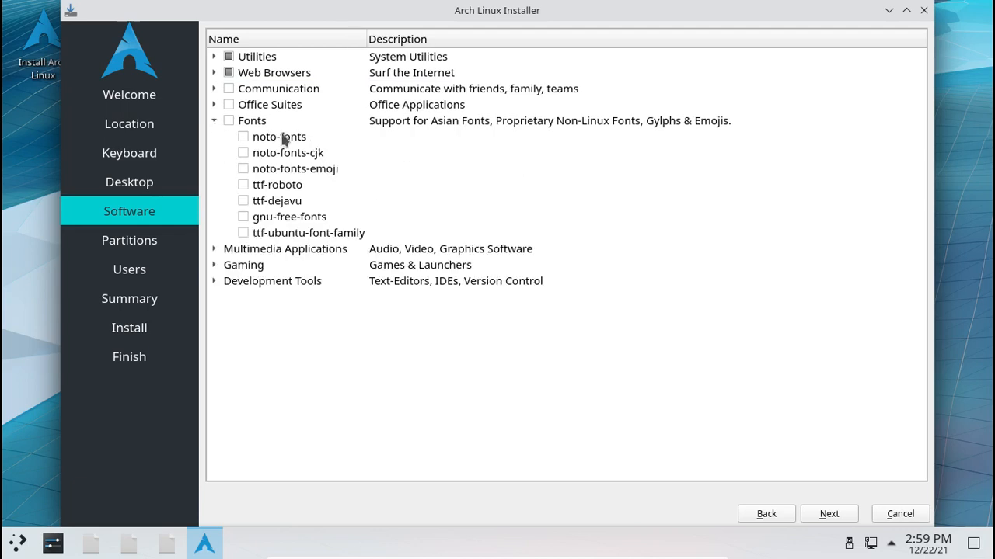
left_click(287, 138)
left_click(242, 137)
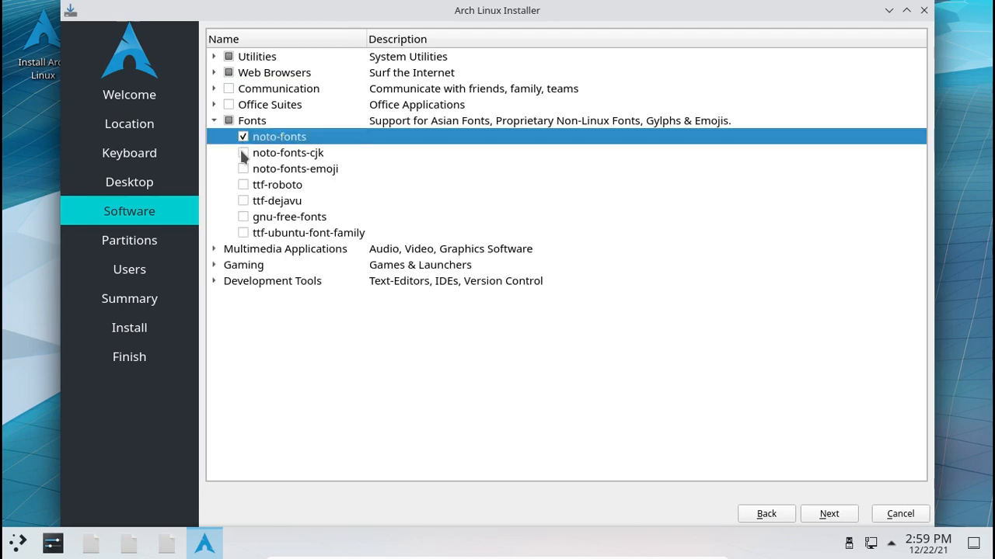
left_click(322, 155)
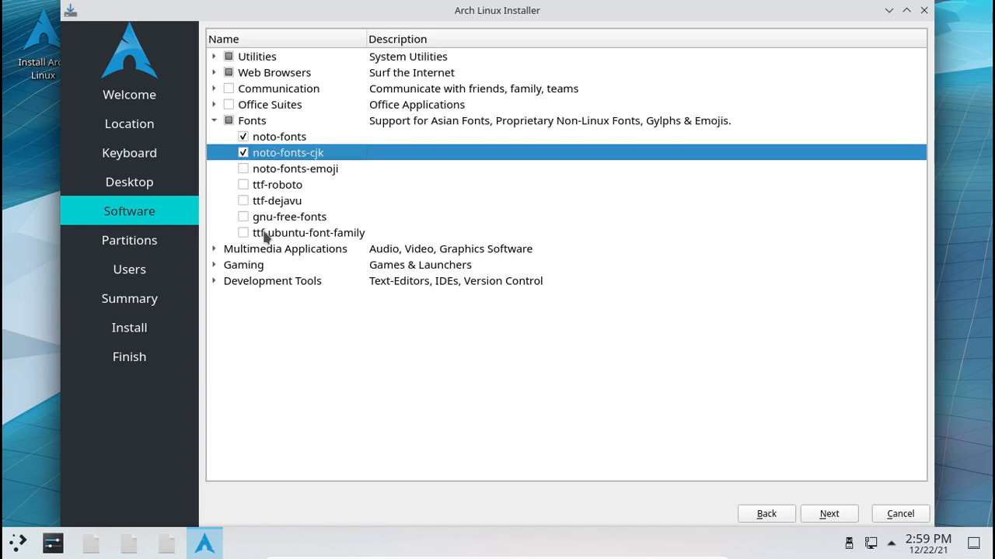
left_click(245, 187)
- Tick vlc under Multimedia Video Players, then browse the other multimedia and Gaming groups
left_click(214, 249)
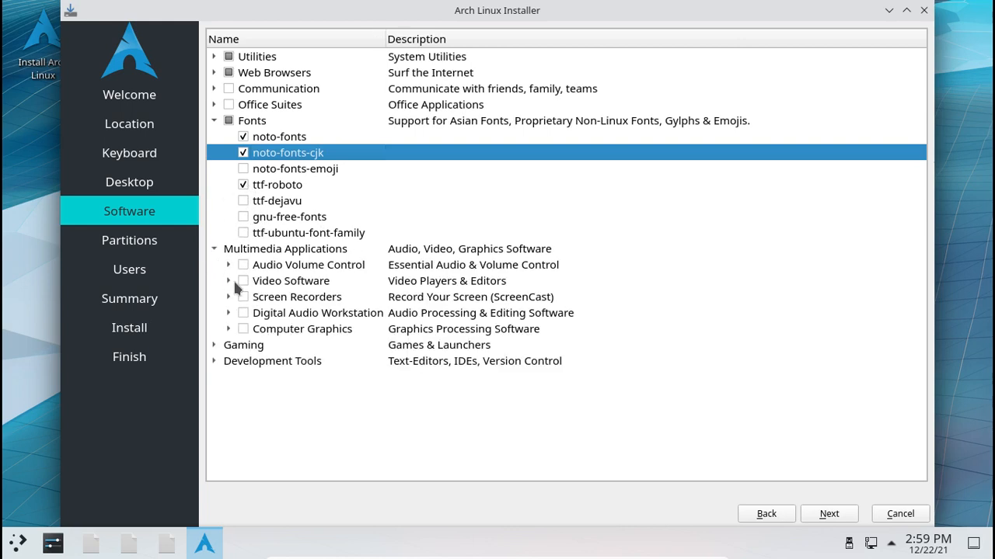
left_click(227, 280)
left_click(244, 297)
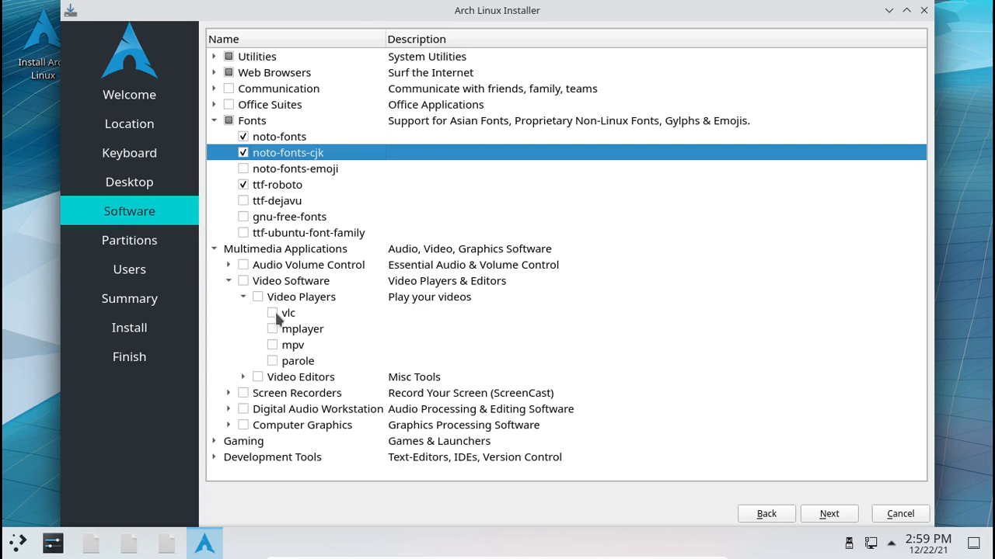
left_click(272, 313)
left_click(227, 280)
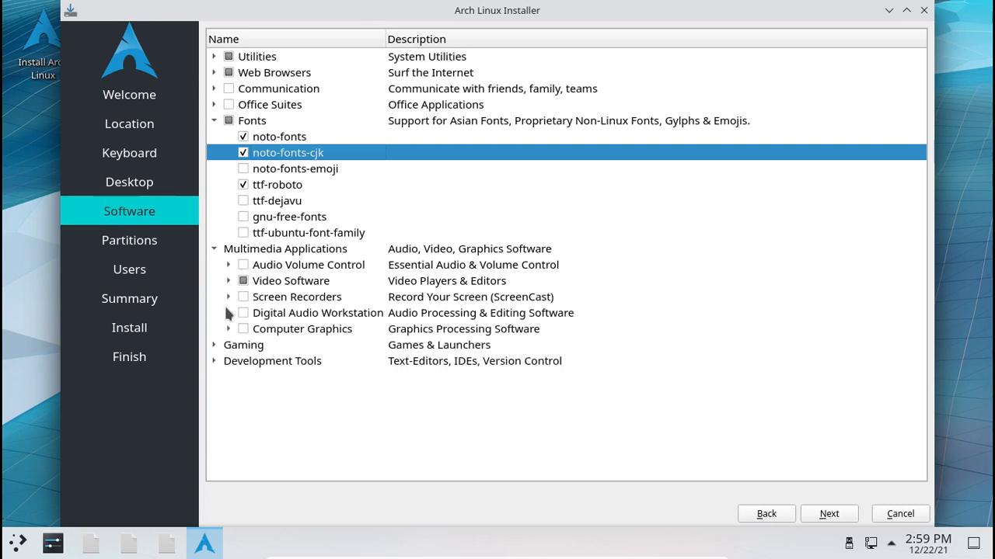
left_click(228, 298)
left_click(228, 300)
left_click(228, 311)
left_click(228, 311)
left_click(229, 329)
left_click(229, 328)
left_click(214, 345)
left_click(227, 360)
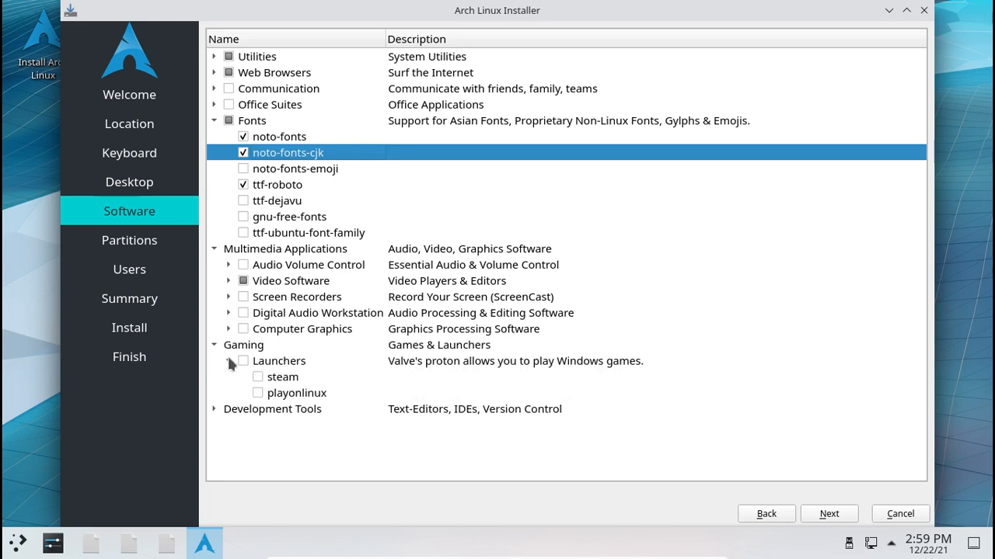
left_click(227, 360)
- Tick vim under Development Tools > Text Editors, glancing at Version Control and IDEs
left_click(213, 377)
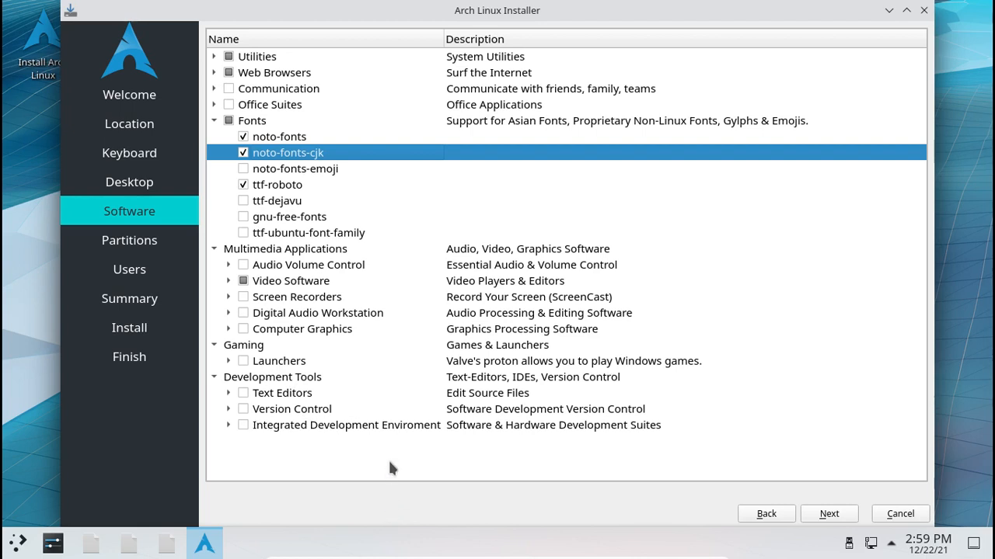
left_click(227, 393)
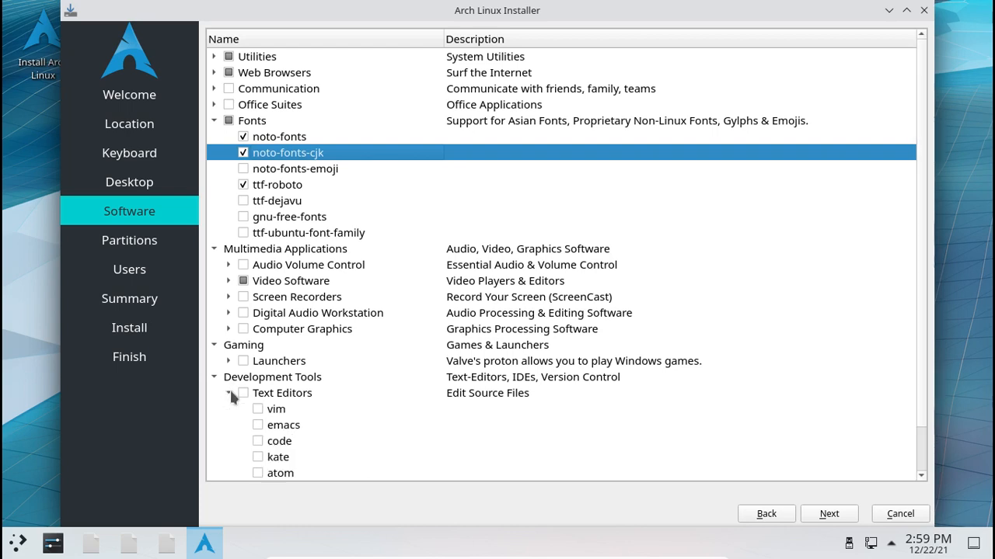
scroll(233, 385, "down", 1)
left_click(258, 362)
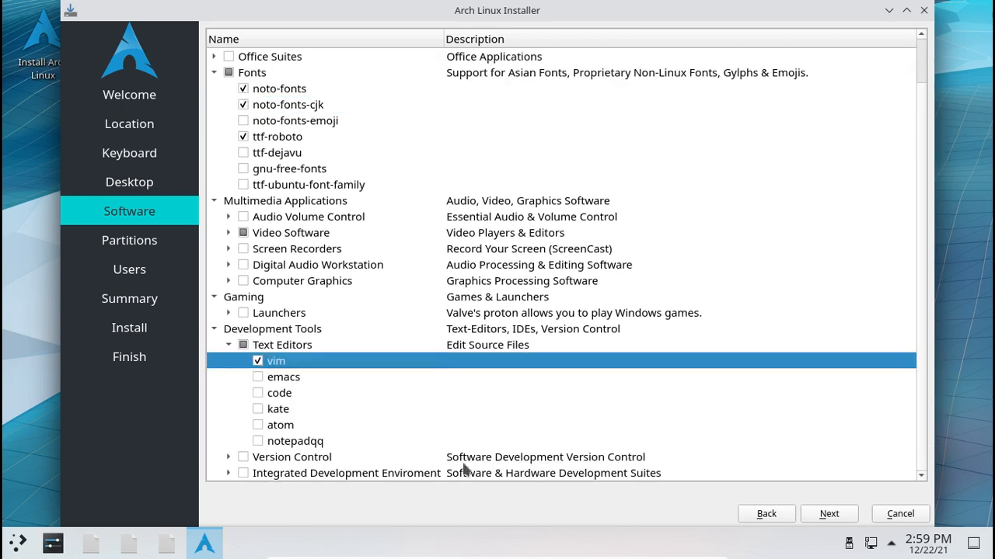
left_click(229, 457)
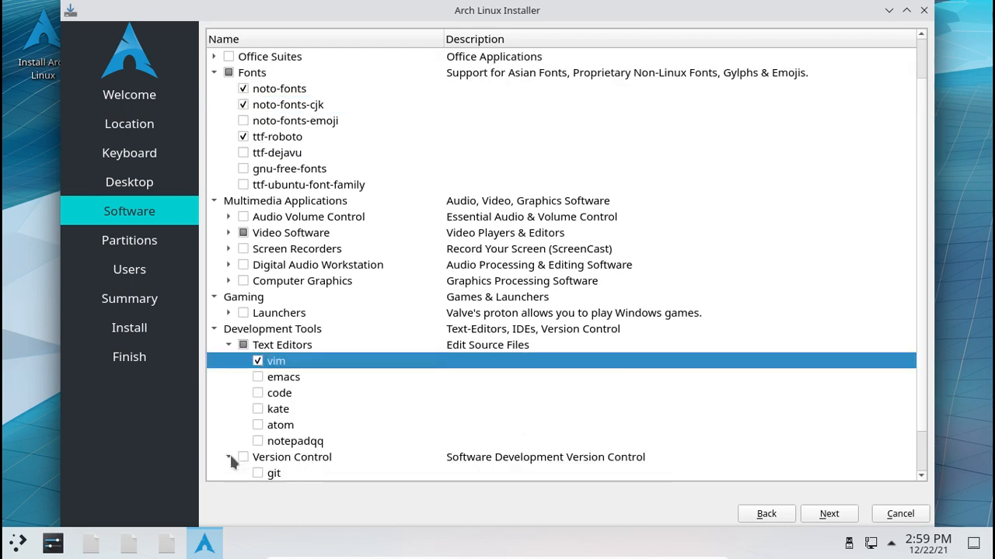
left_click(229, 456)
left_click(227, 473)
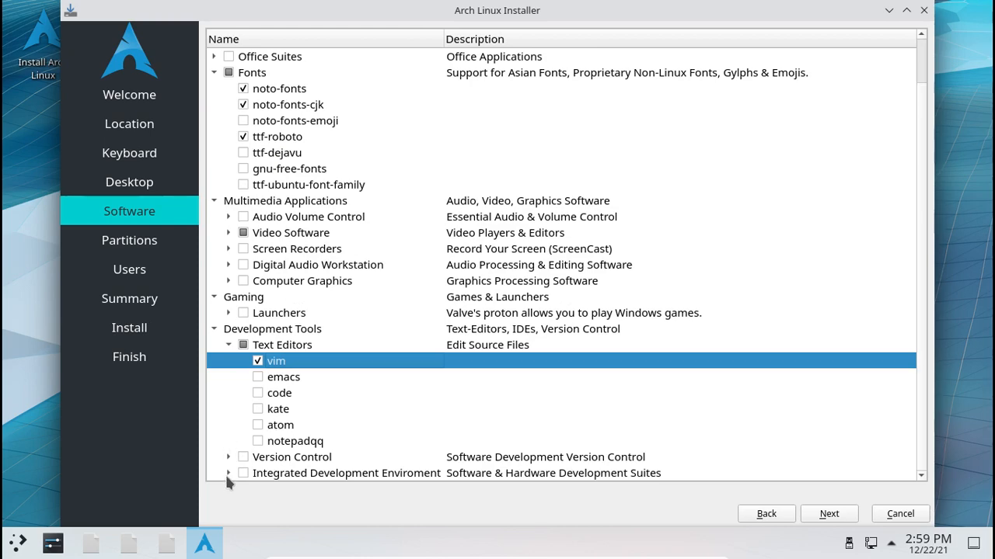
scroll(225, 474, "down", 2)
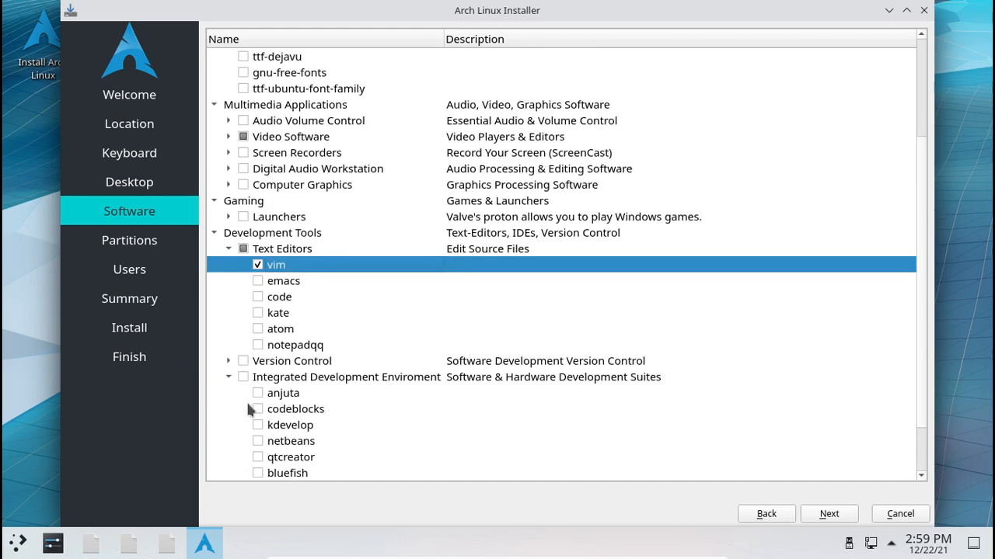
left_click(228, 377)
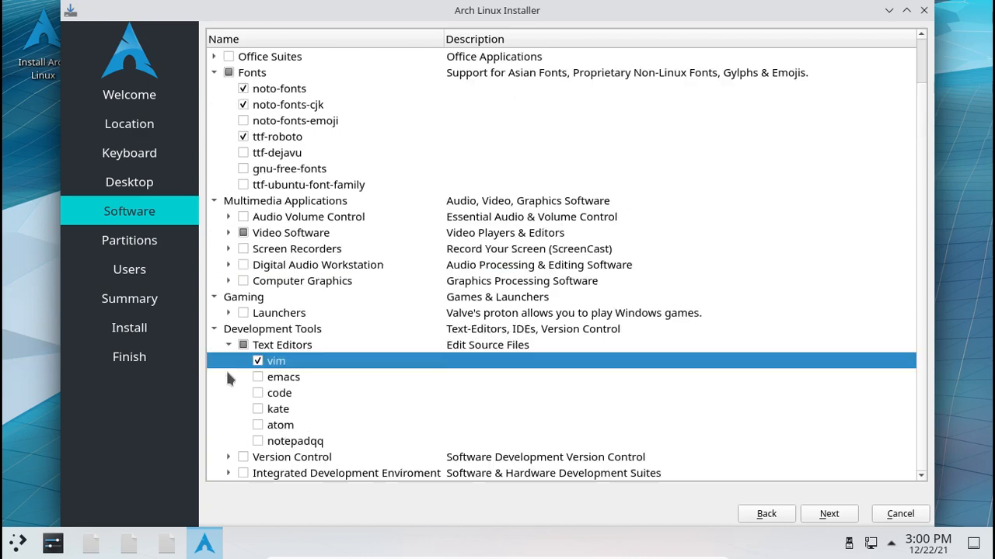
scroll(423, 295, "up", 1)
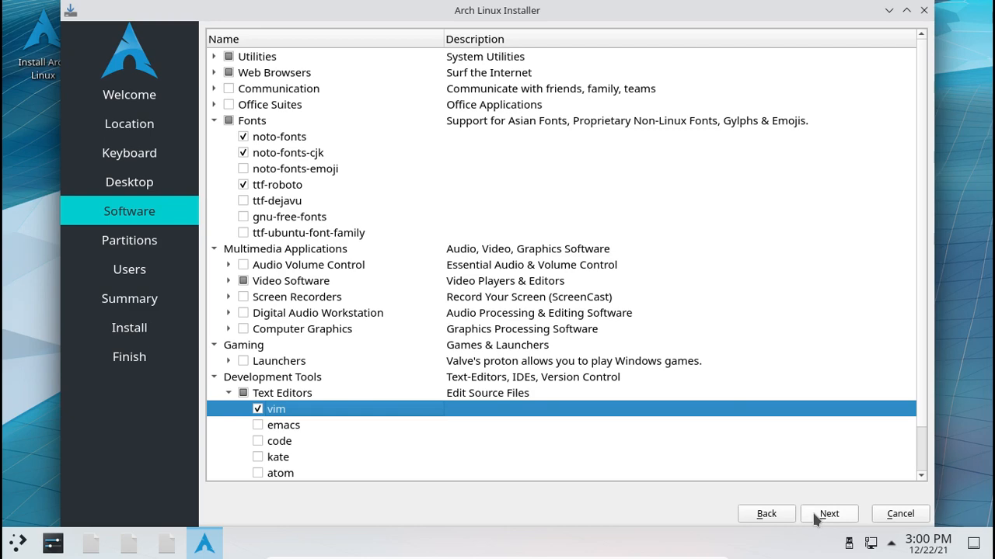
- Review the Fonts, Communication and Office Suites package groups once more
scroll(707, 263, "down", 1)
scroll(702, 266, "up", 1)
left_click(215, 122)
left_click(214, 117)
left_click(215, 118)
left_click(215, 89)
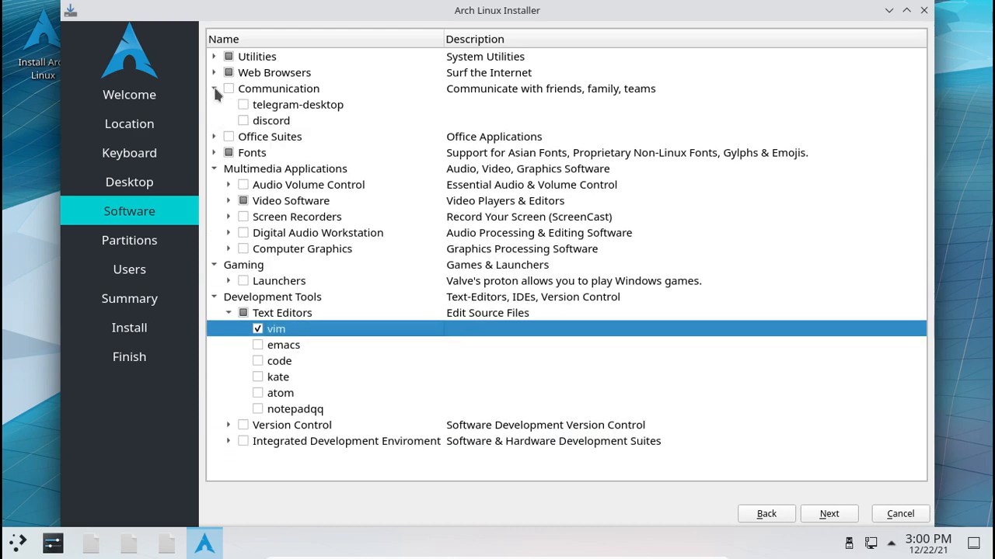
left_click(214, 90)
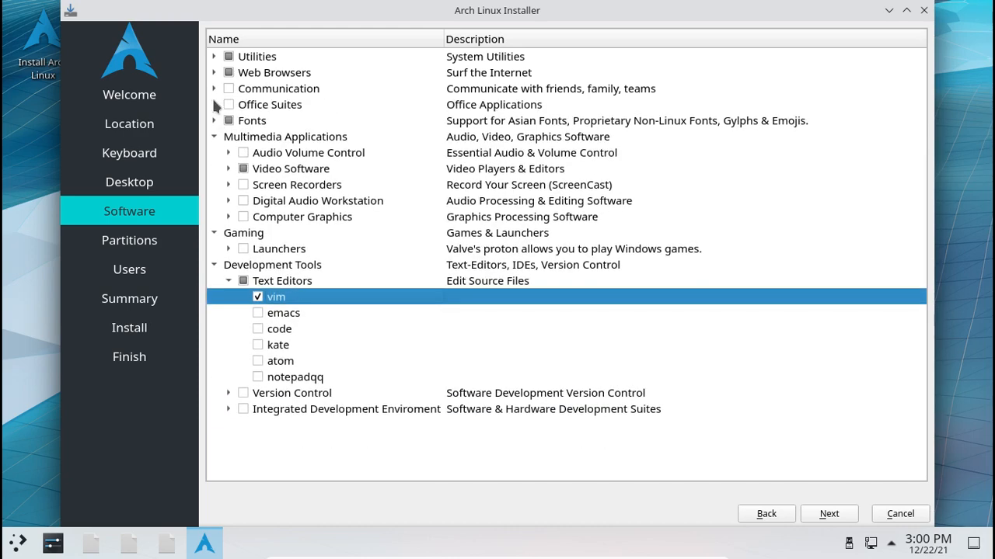
left_click(215, 105)
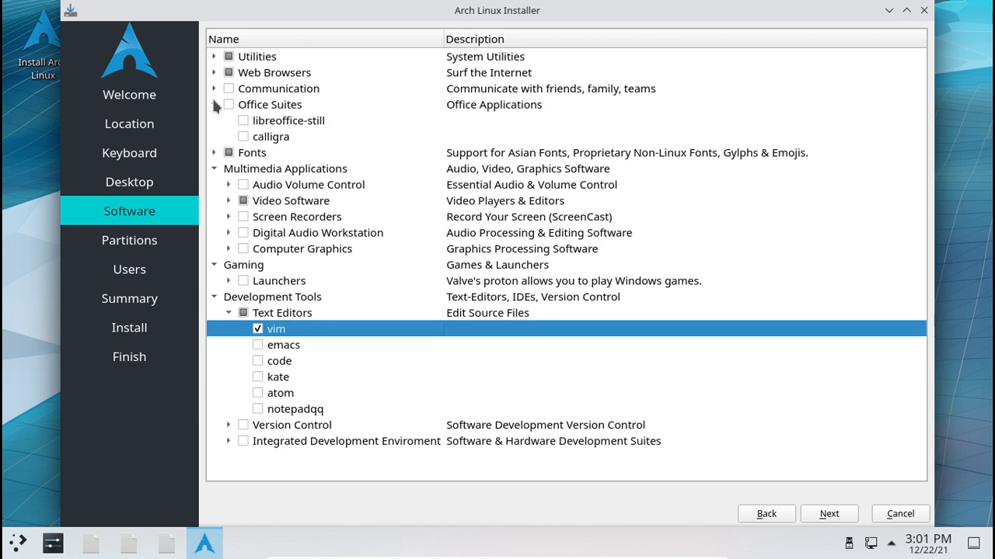
left_click(215, 105)
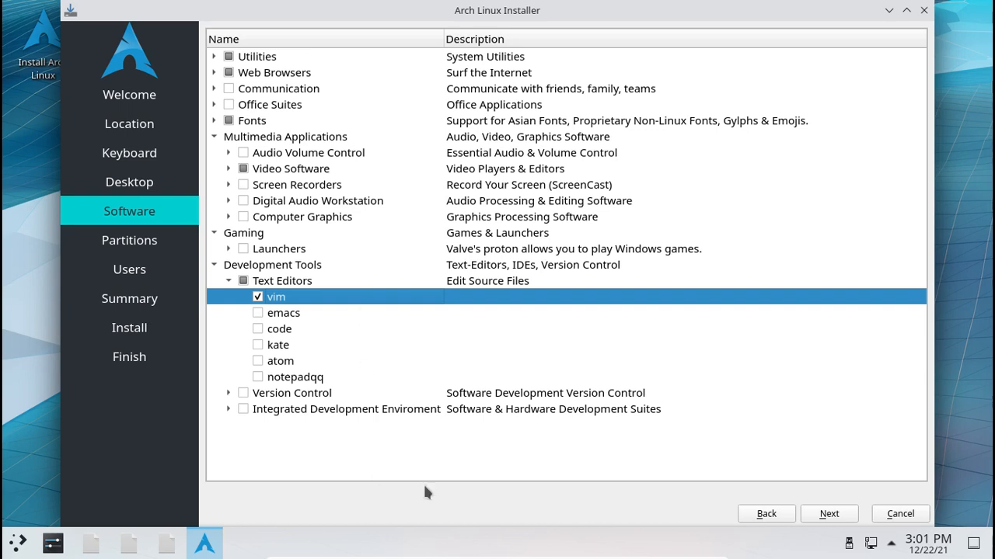
- Choose Erase disk with an ext4 filesystem for the 50 GiB drive and proceed
left_click(811, 514)
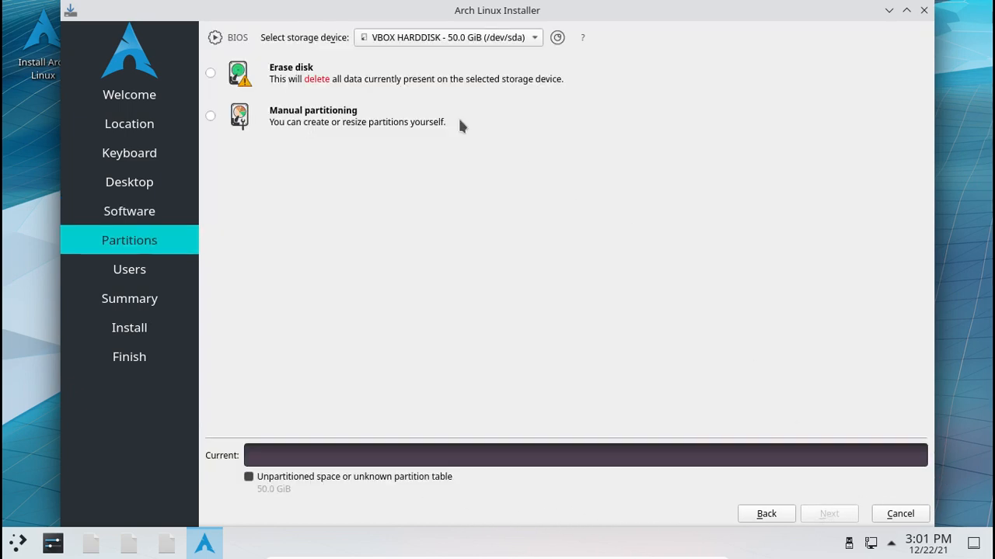
left_click(274, 81)
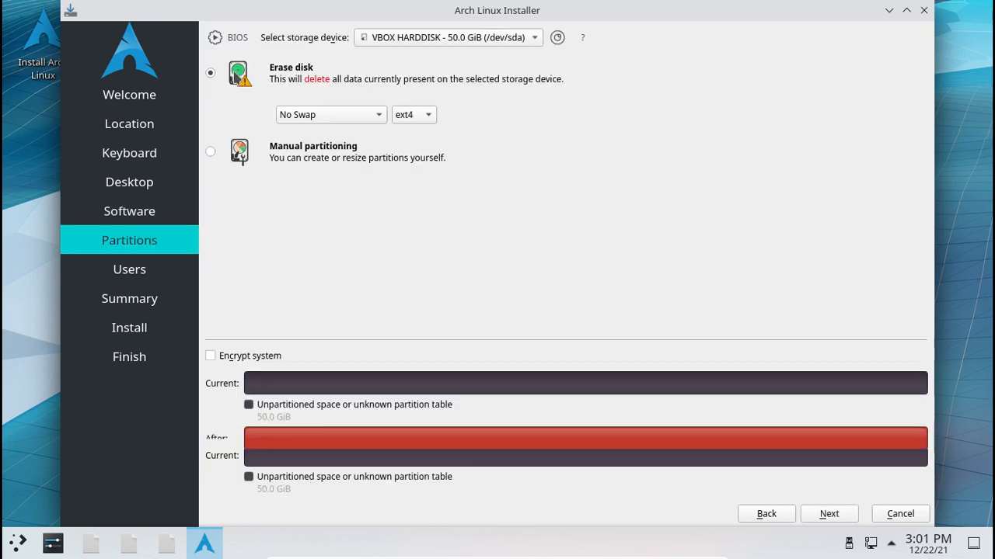
left_click(415, 113)
left_click(399, 116)
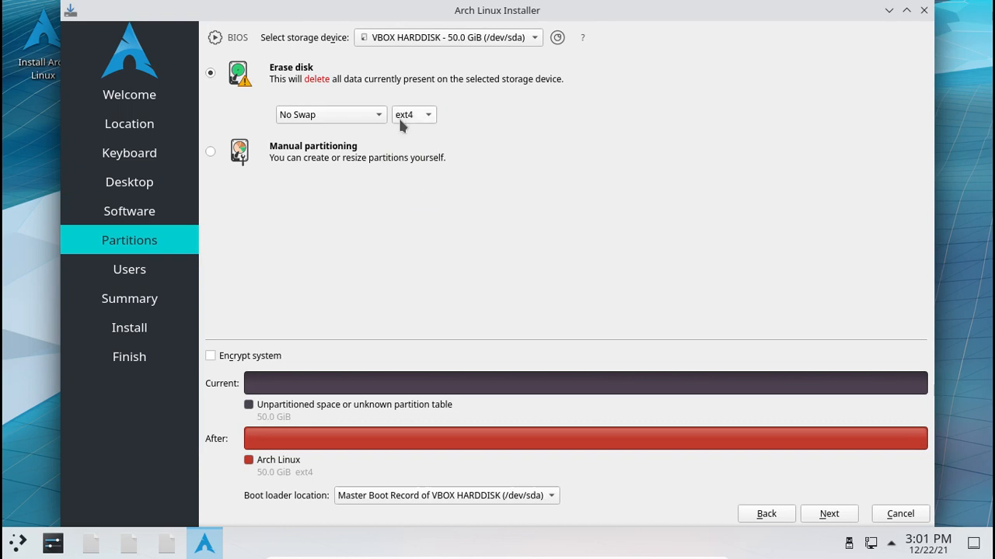
left_click(837, 519)
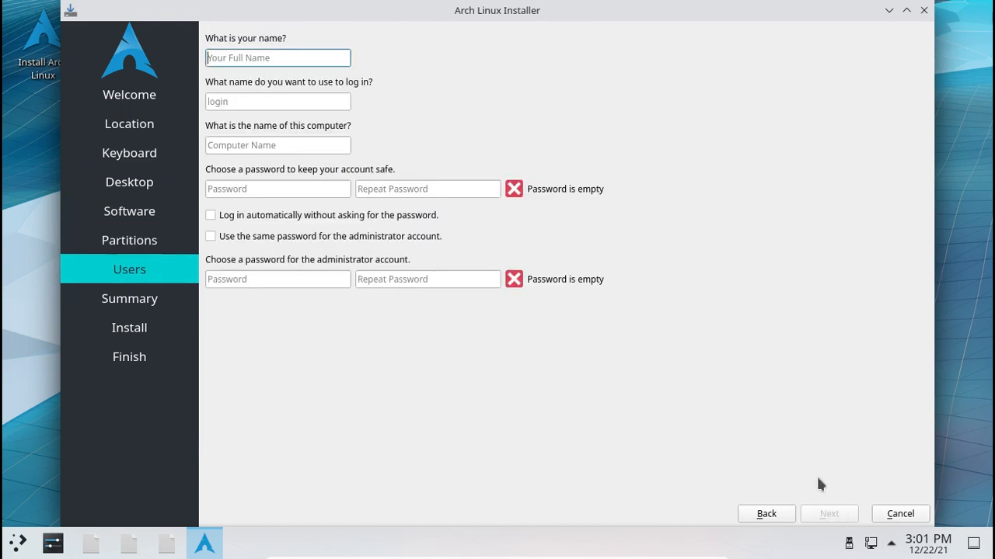
- Enter the user's full name and set the computer name to test
type("demoin")
key("BackSpace")
key("BackSpace")
key("BackSpace")
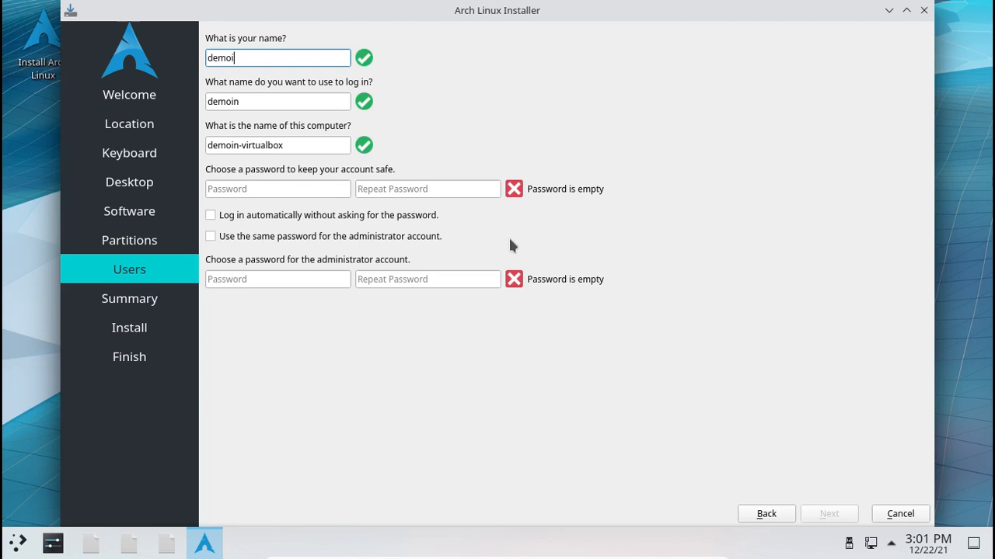
type("onkiller")
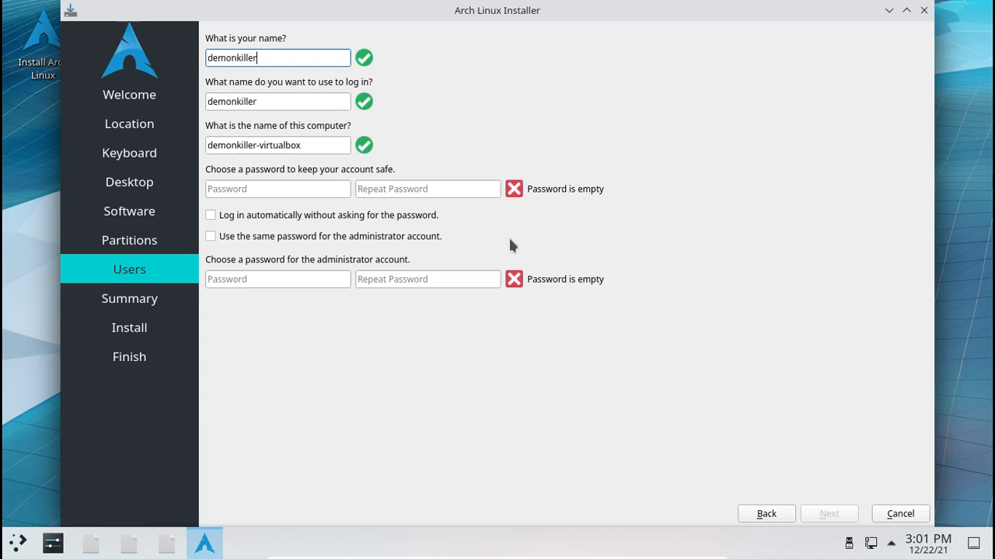
key("Tab")
key("Tab")
type("test")
- Enter and repeat the account password, reuse it for the administrator, and continue to the summary
key("Tab")
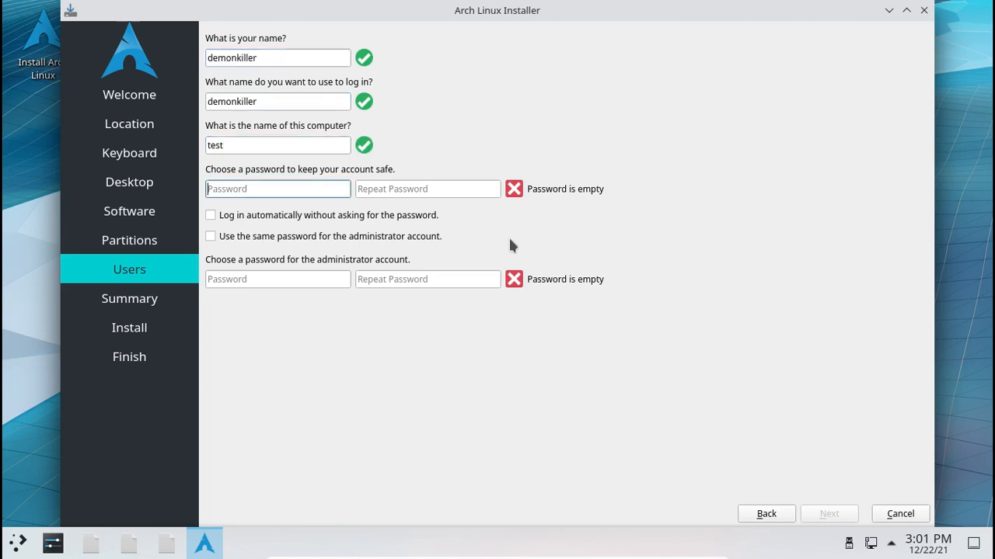
type("test")
key("Tab")
type("test")
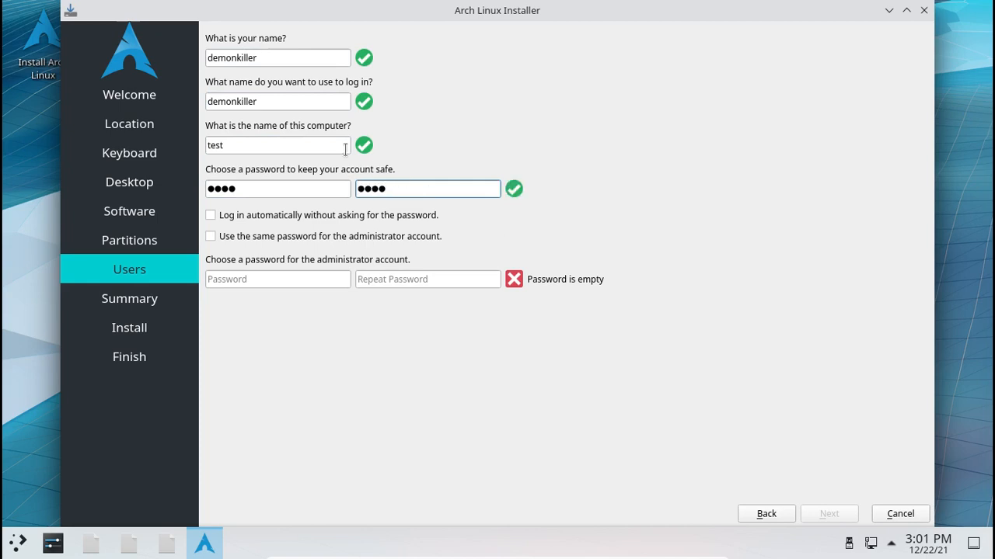
left_click(359, 236)
left_click(837, 510)
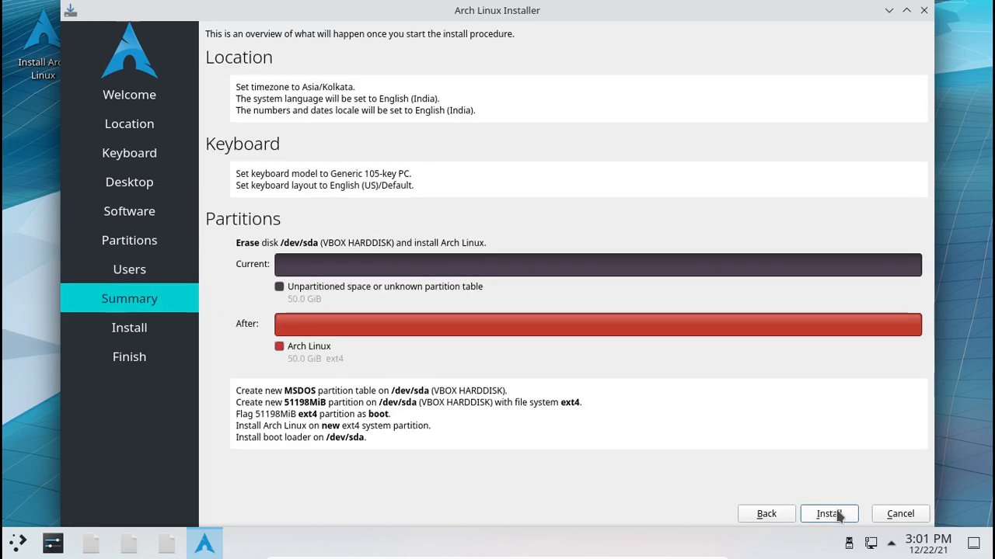
- Start the installation from the Summary page and let it run until All done
left_click(829, 514)
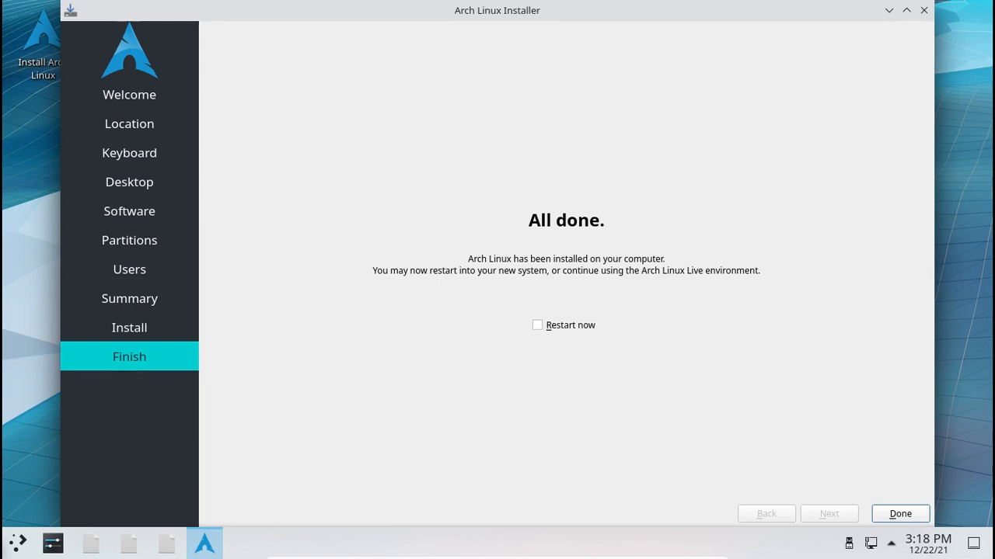
- Tick Restart now on the Finish page and close the installer to reboot
left_click(583, 327)
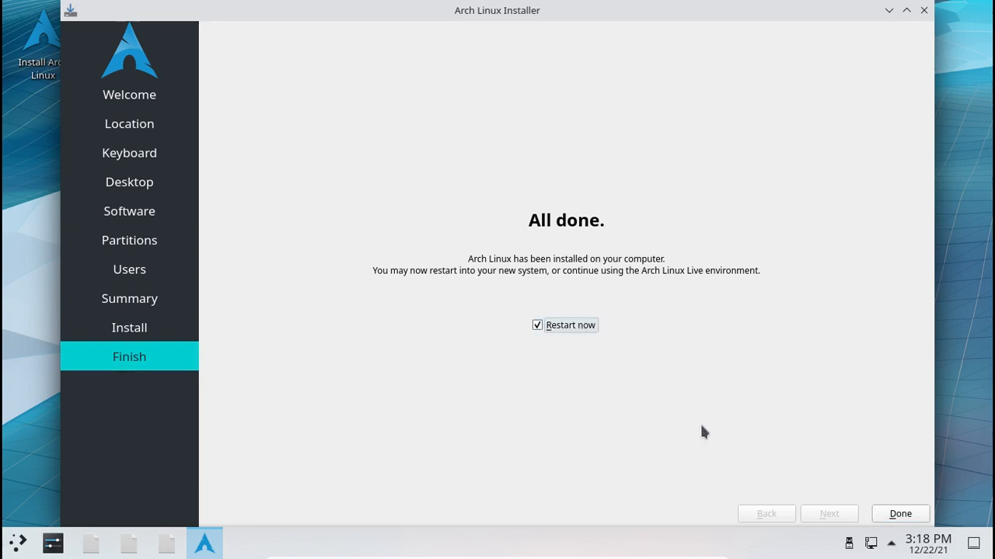
left_click(892, 520)
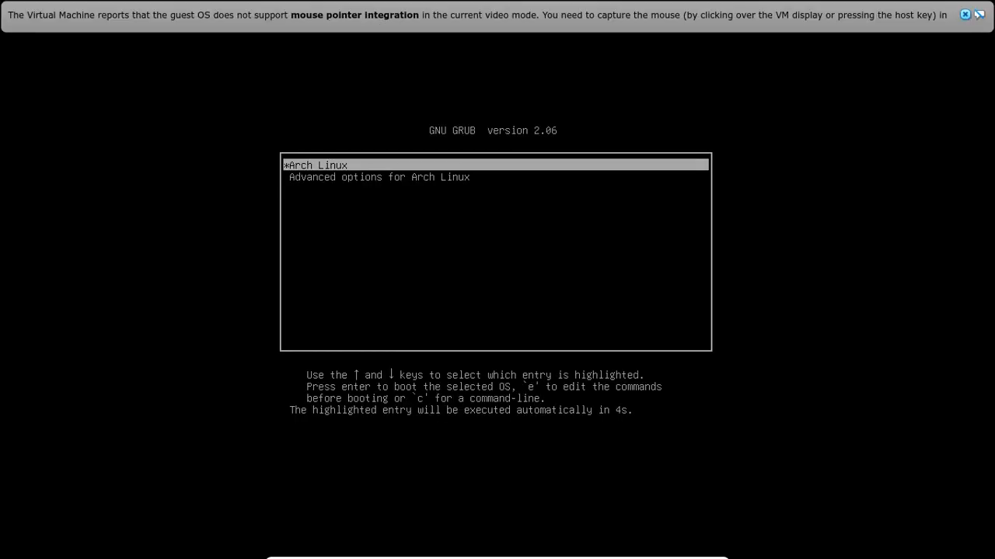
- Capture keyboard and mouse into the VM, boot Arch Linux, and dismiss the mouse-integration notice
left_click(282, 167)
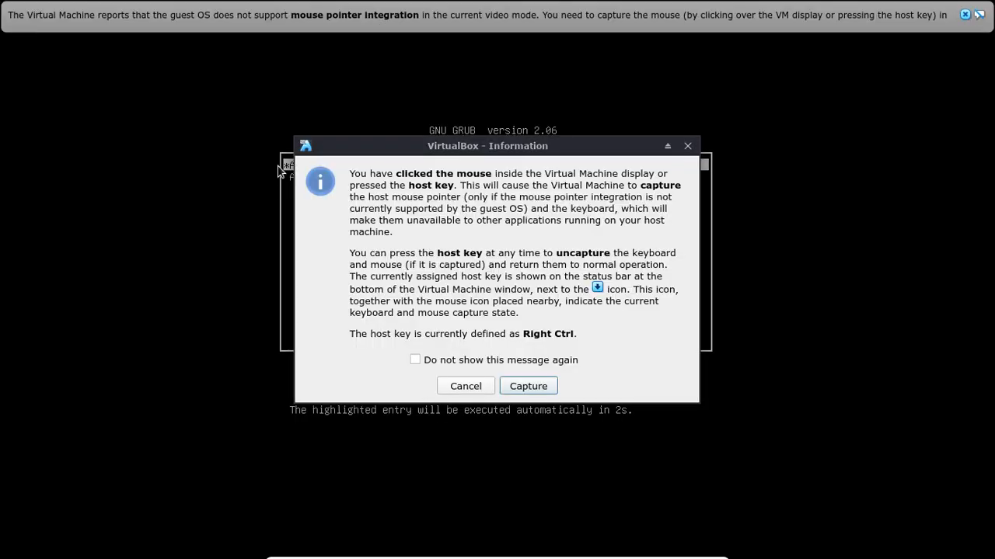
key("Return")
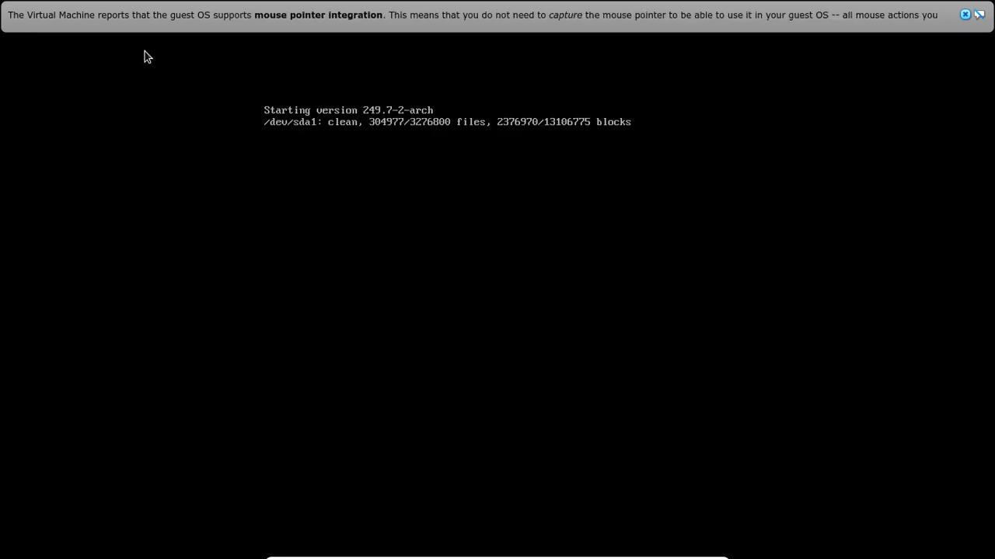
left_click(964, 14)
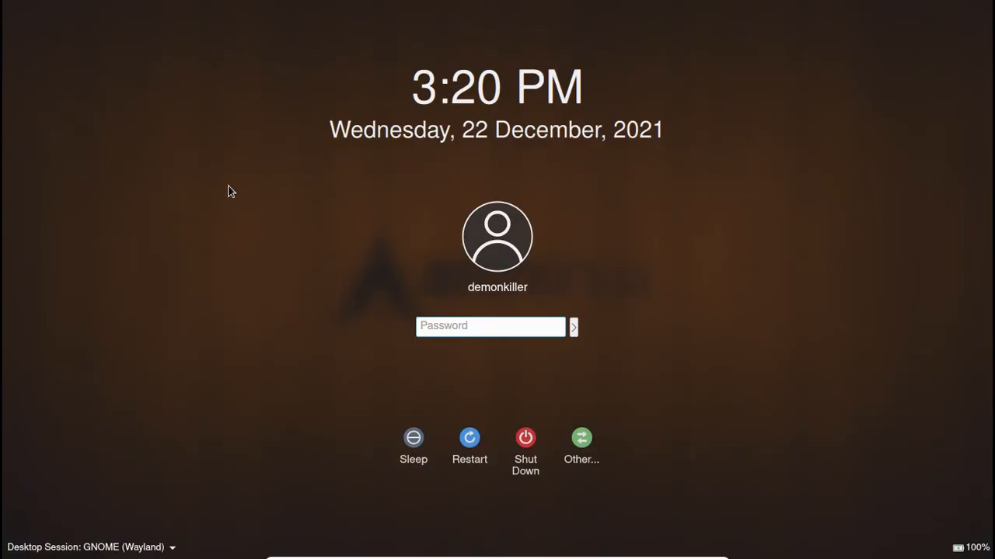
- Choose Xfce Session as the desktop, enter the account password and log in
left_click(147, 547)
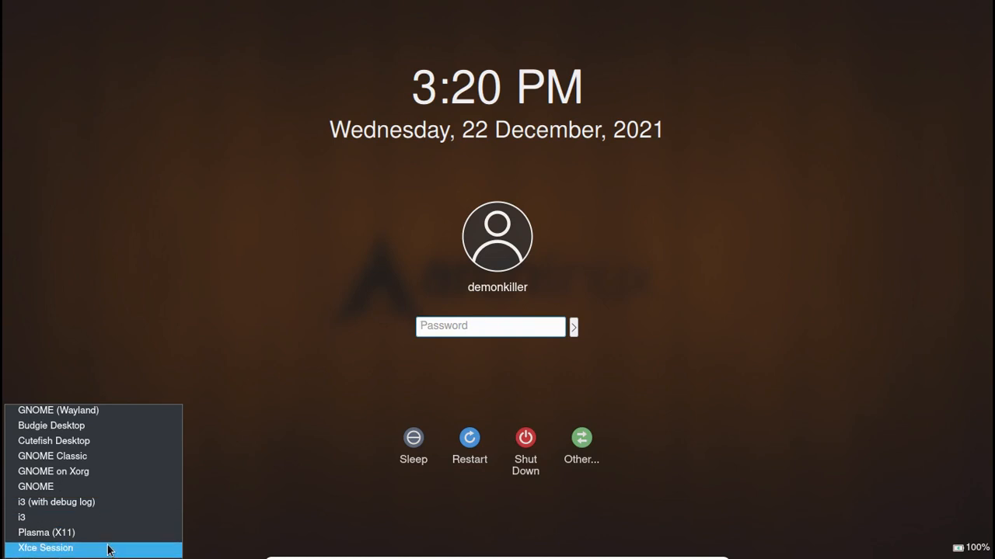
left_click(109, 549)
type("****")
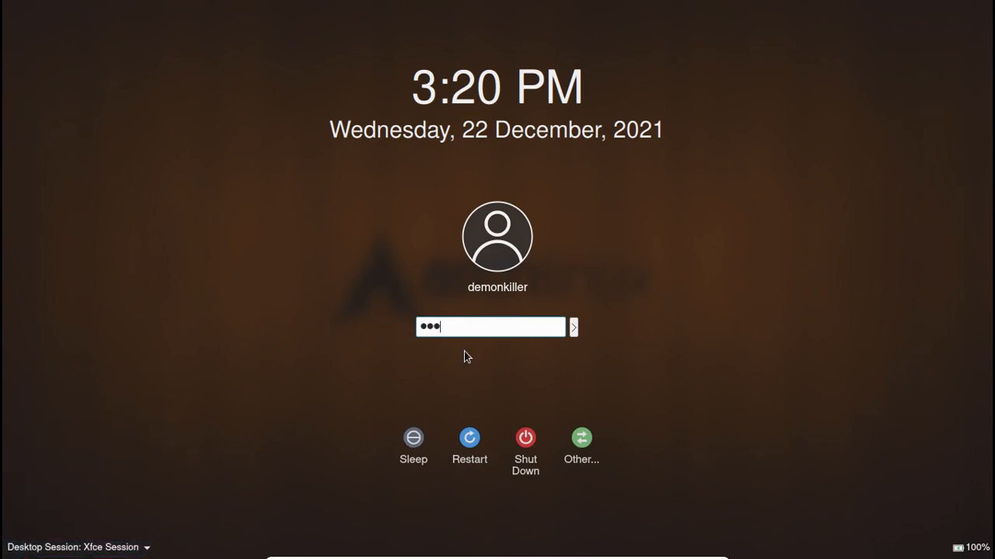
left_click(110, 553)
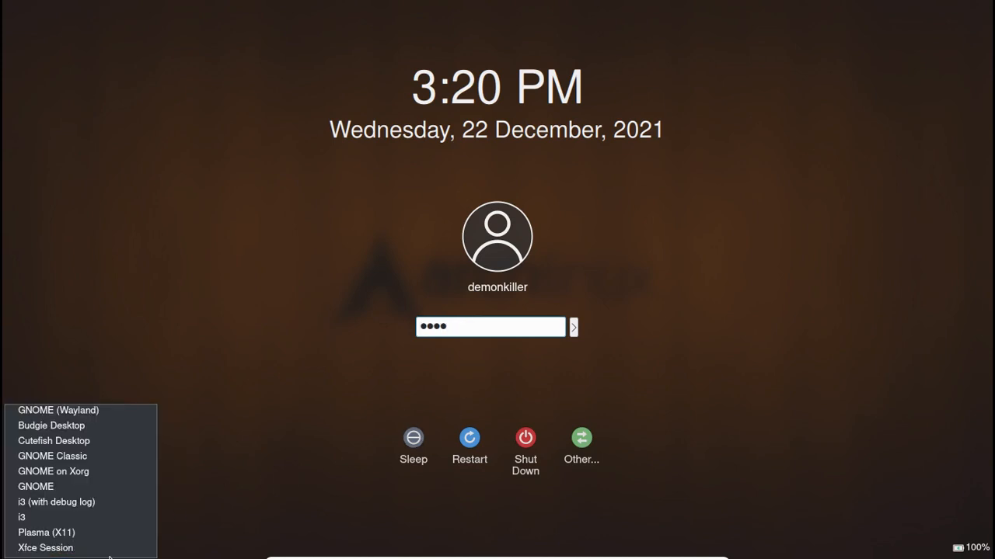
left_click(106, 549)
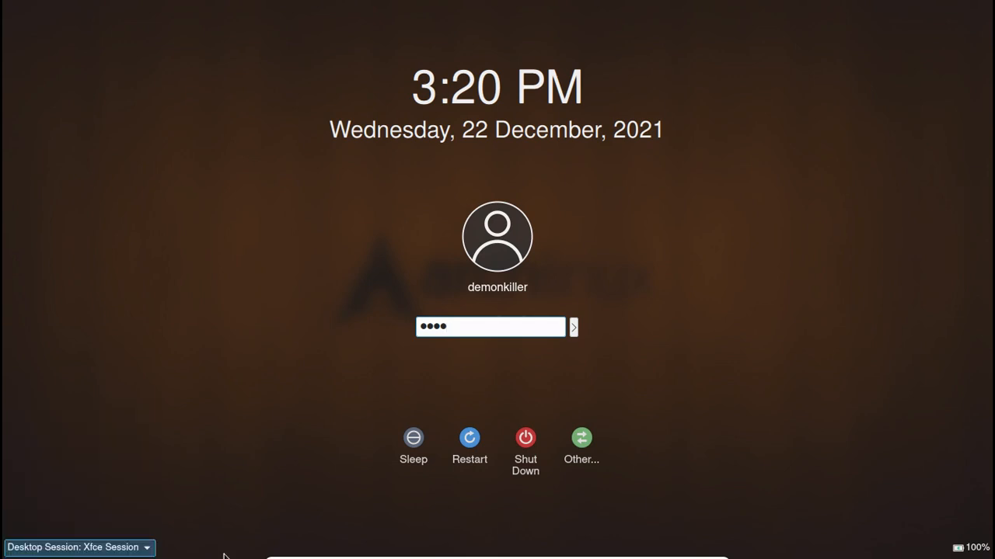
key("Return")
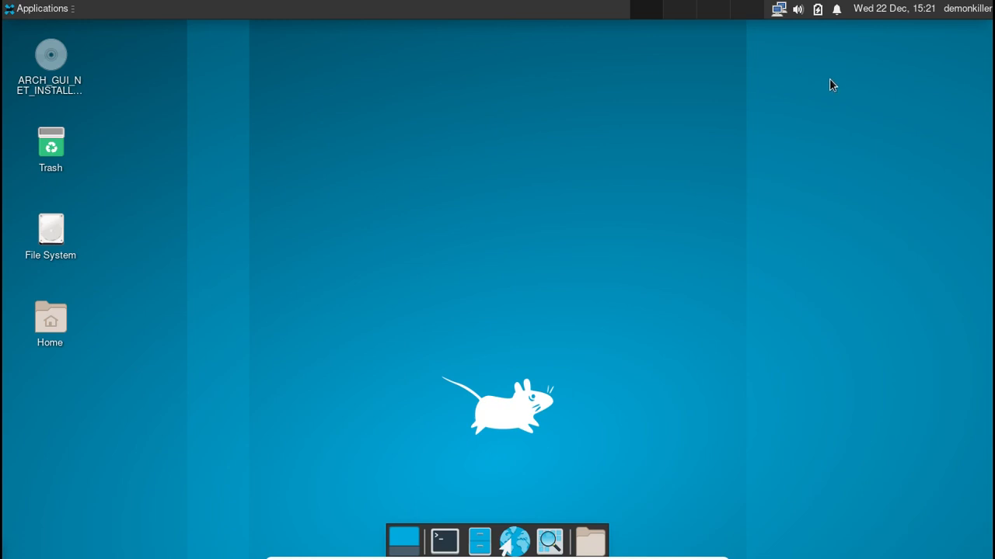
- Log out of Xfce from the user menu, returning to the login screen's session list
left_click(952, 11)
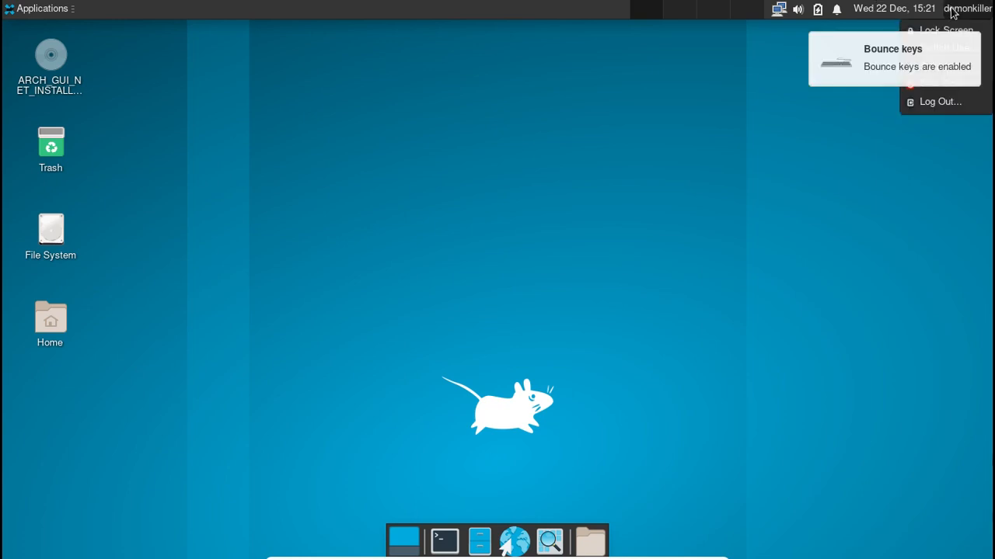
left_click(882, 62)
left_click(967, 11)
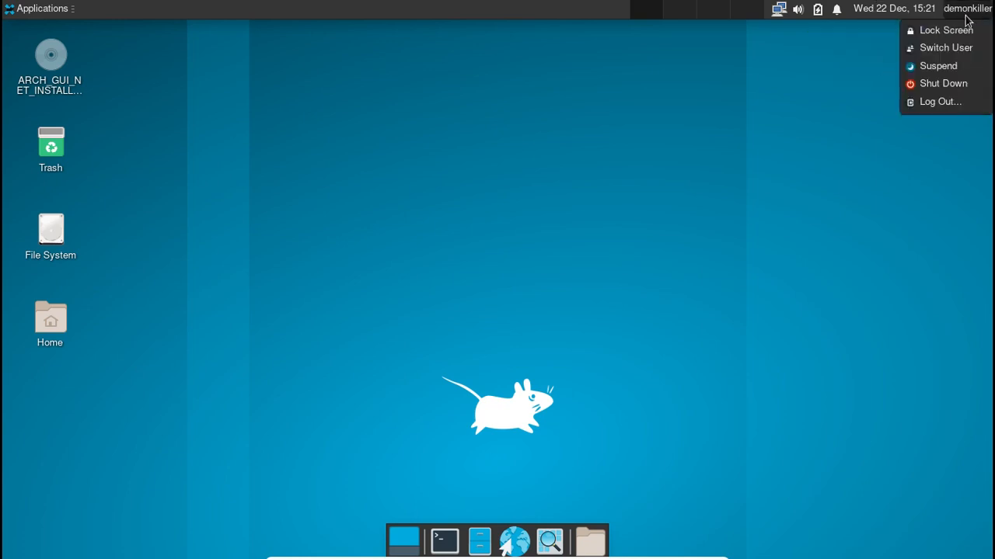
left_click(917, 101)
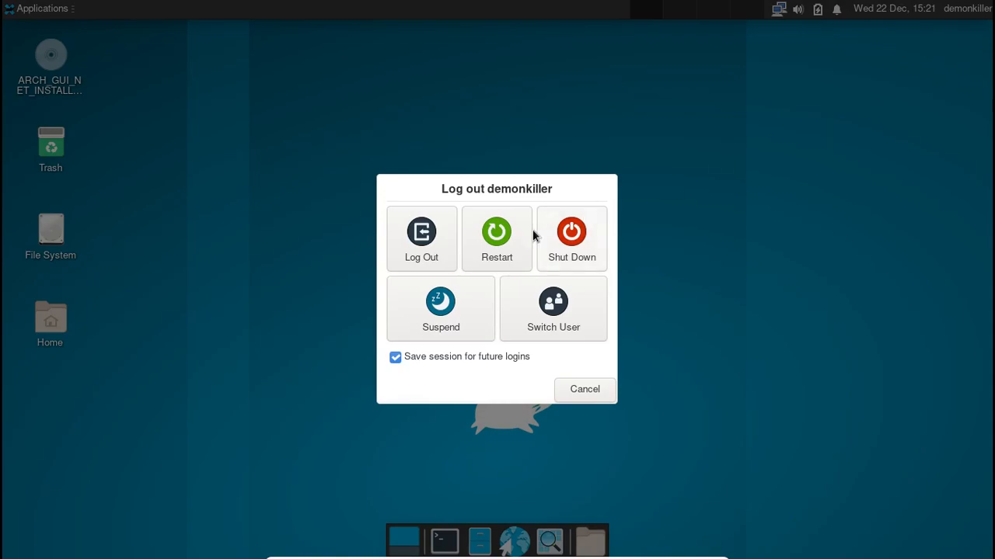
left_click(479, 226)
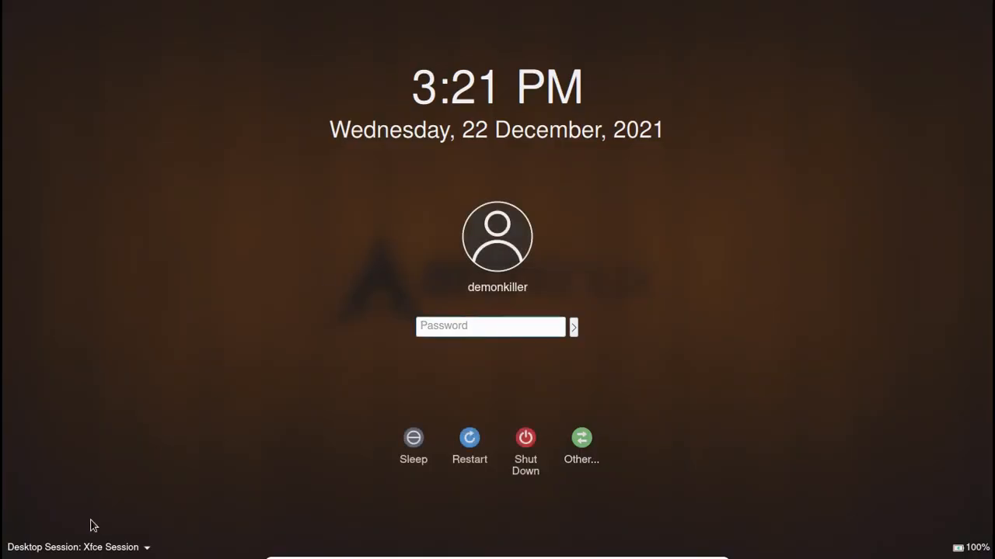
left_click(85, 546)
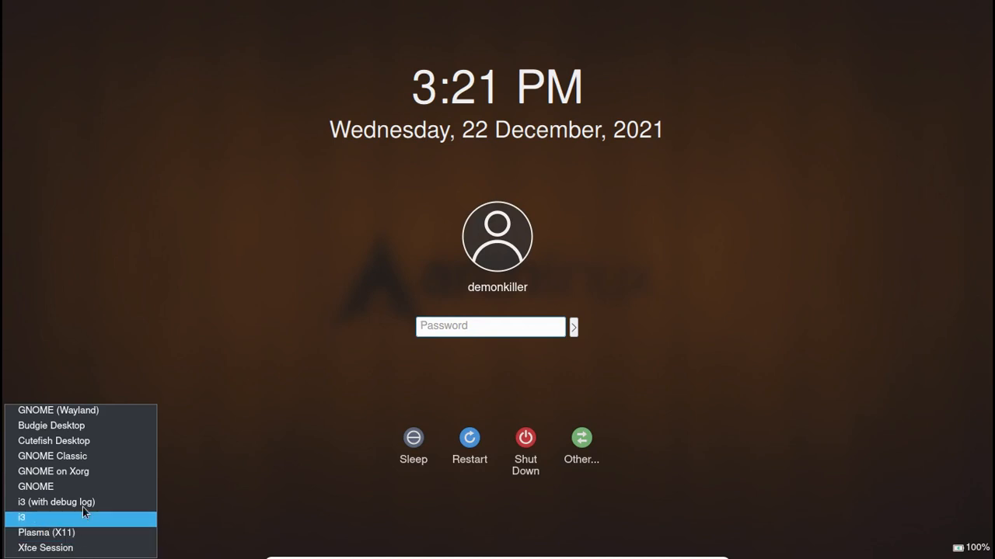
- Log in with the Budgie Desktop session using the account password
left_click(84, 427)
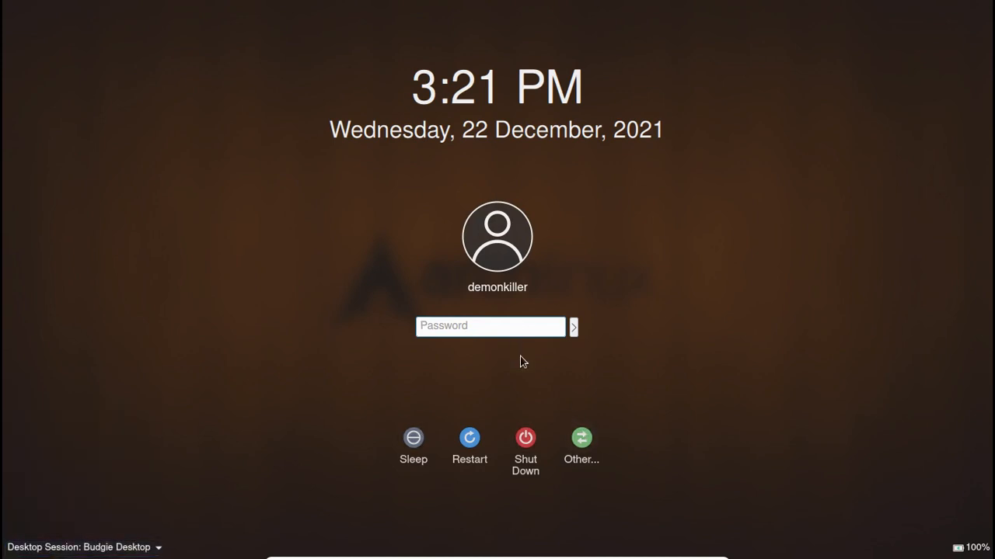
type("*****")
key("Return")
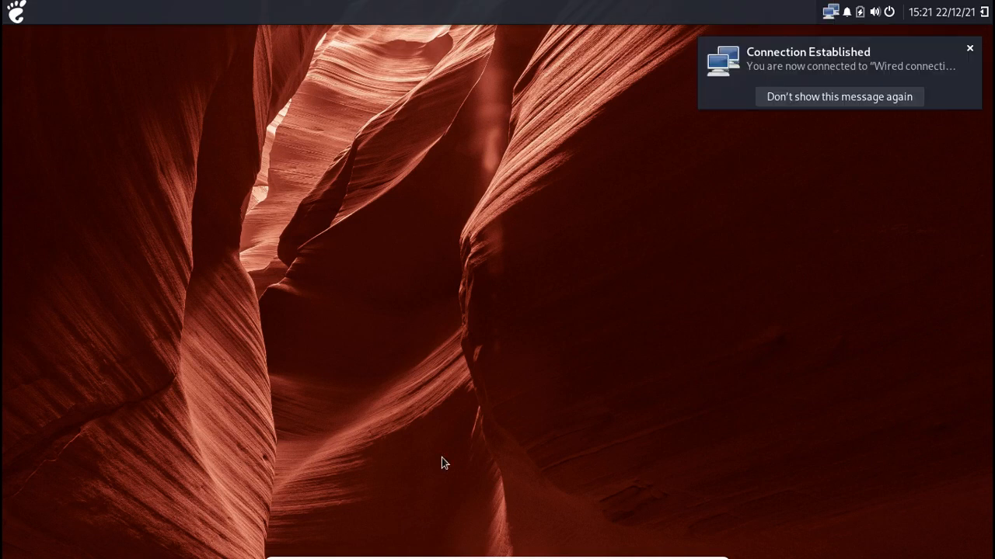
- Dismiss the connection notification and log out of Budgie via the power menu
left_click(969, 48)
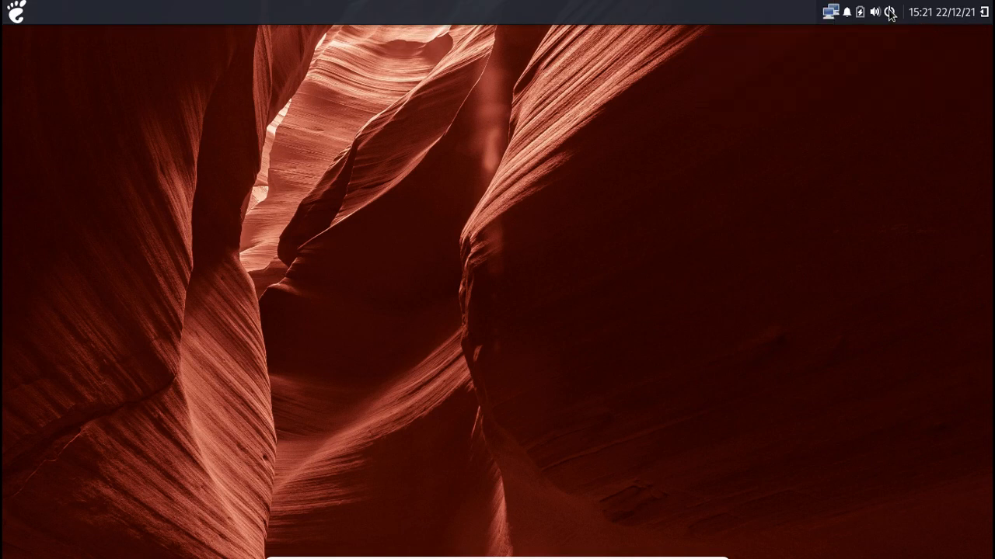
left_click(890, 13)
left_click(848, 57)
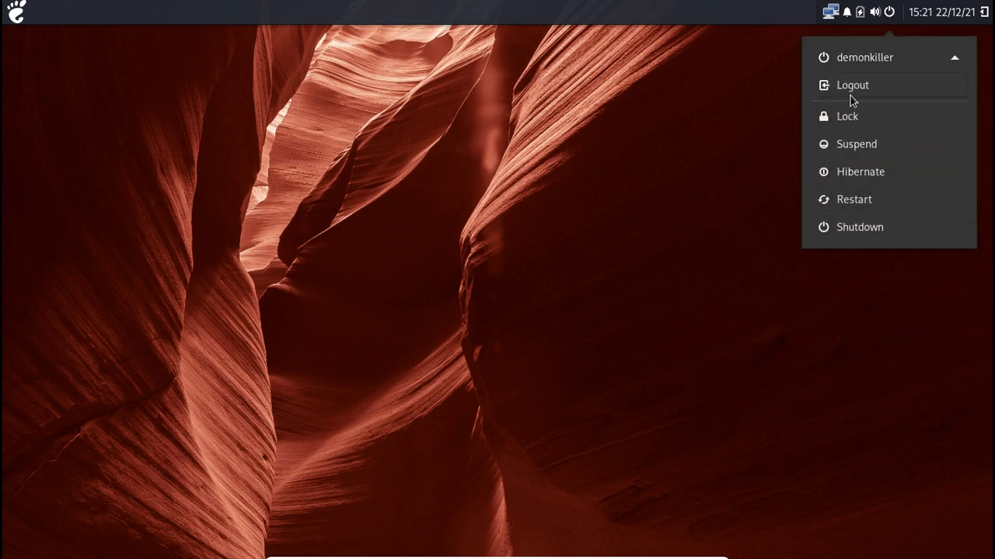
left_click(851, 92)
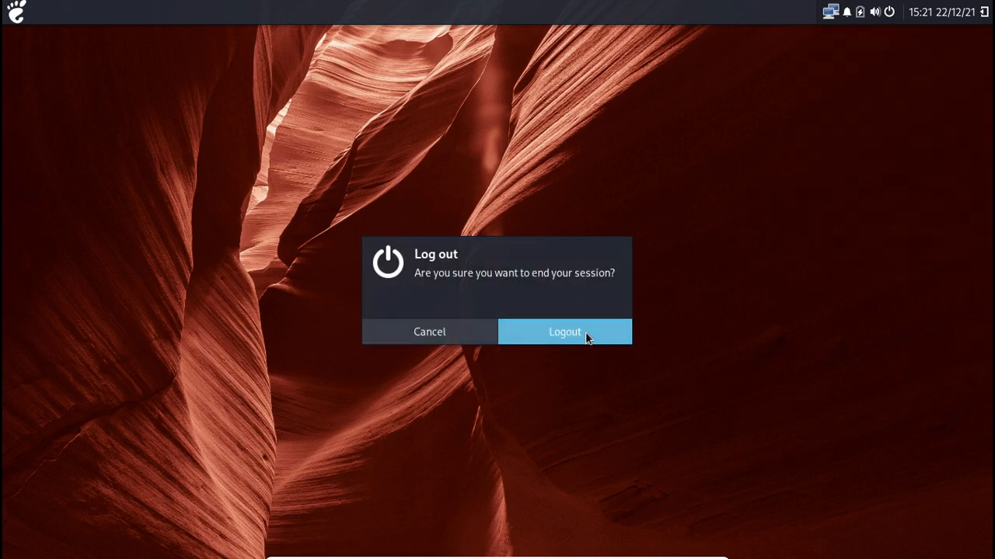
left_click(585, 332)
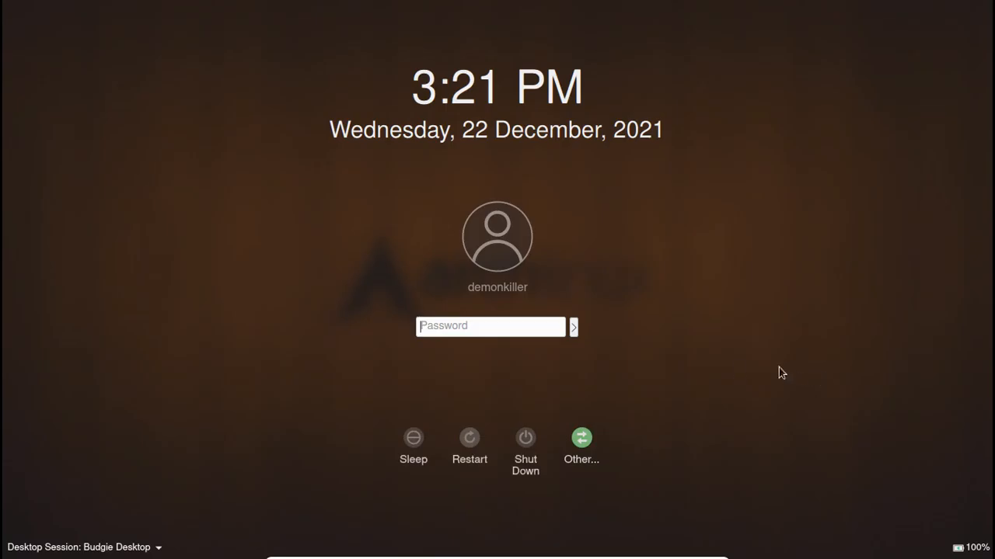
- Log in with the i3 session using the account password
left_click(81, 547)
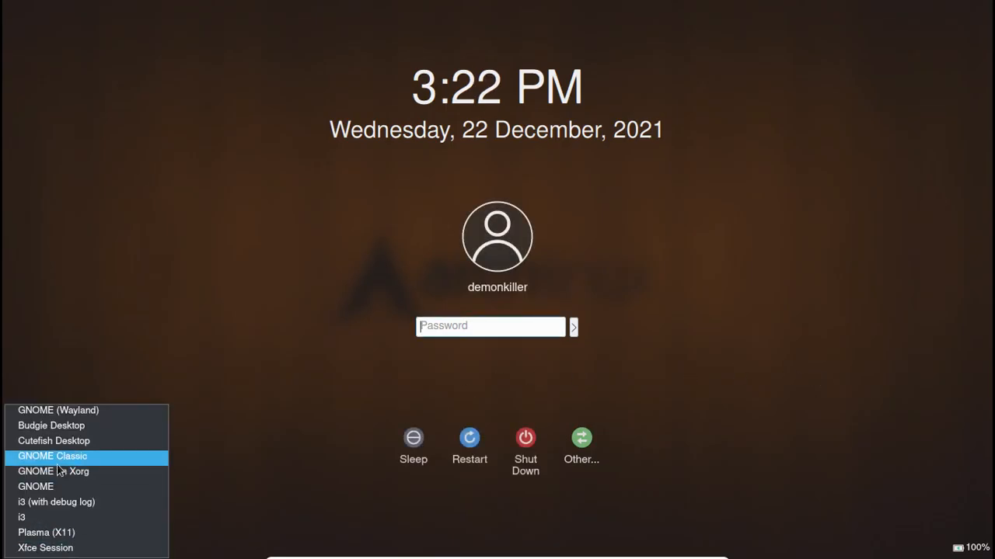
left_click(56, 519)
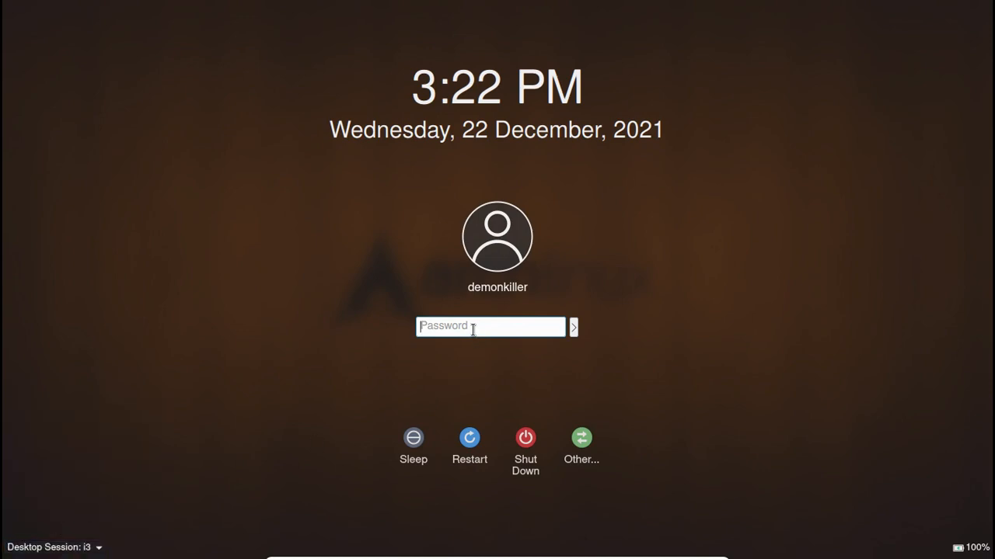
type("••••")
key("Return")
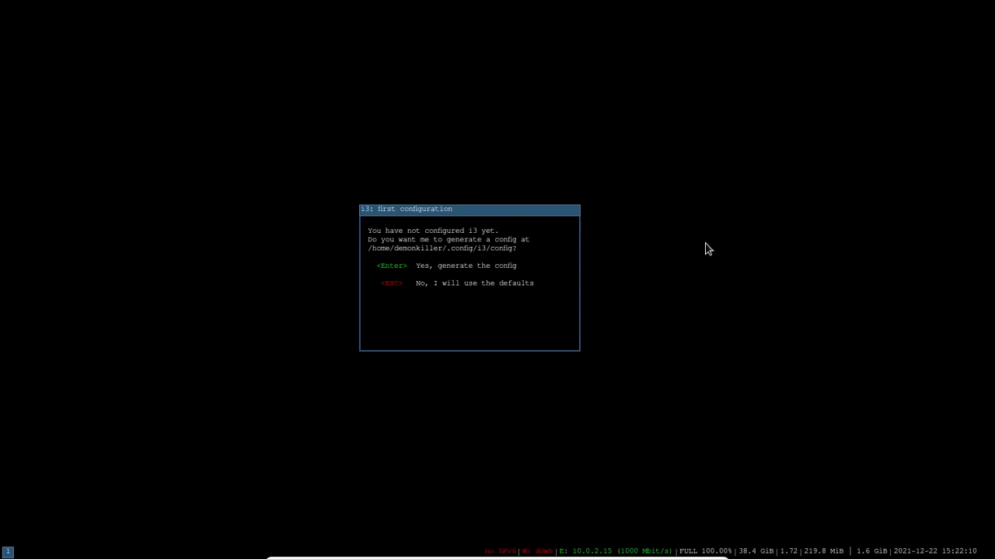
- Generate the default i3 config with Win as modifier and open a terminal
key("Return")
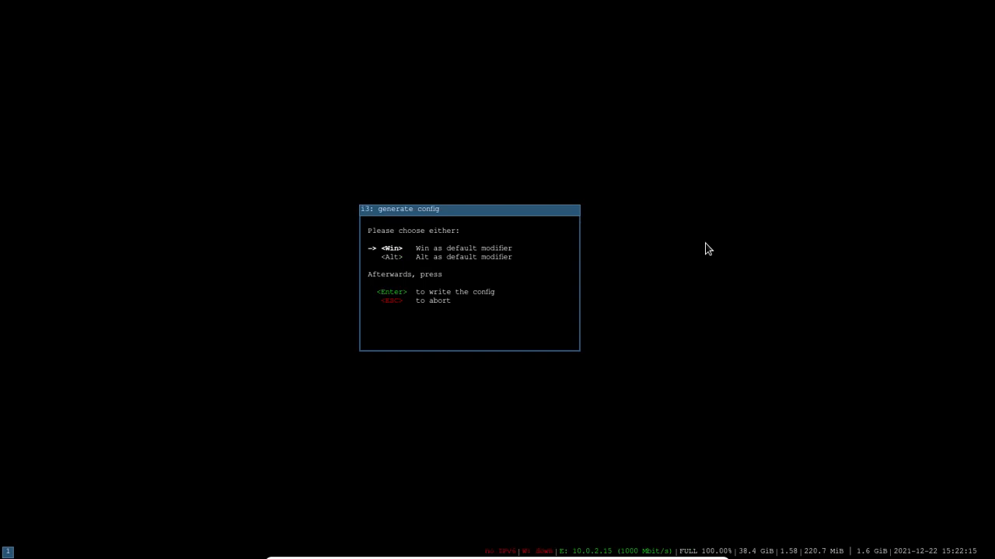
key("Return")
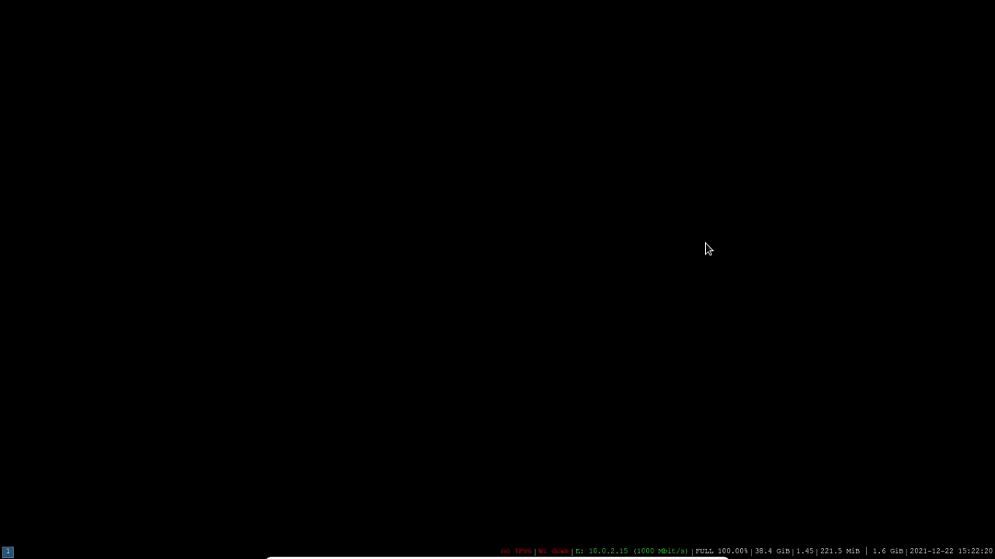
key("super+Return")
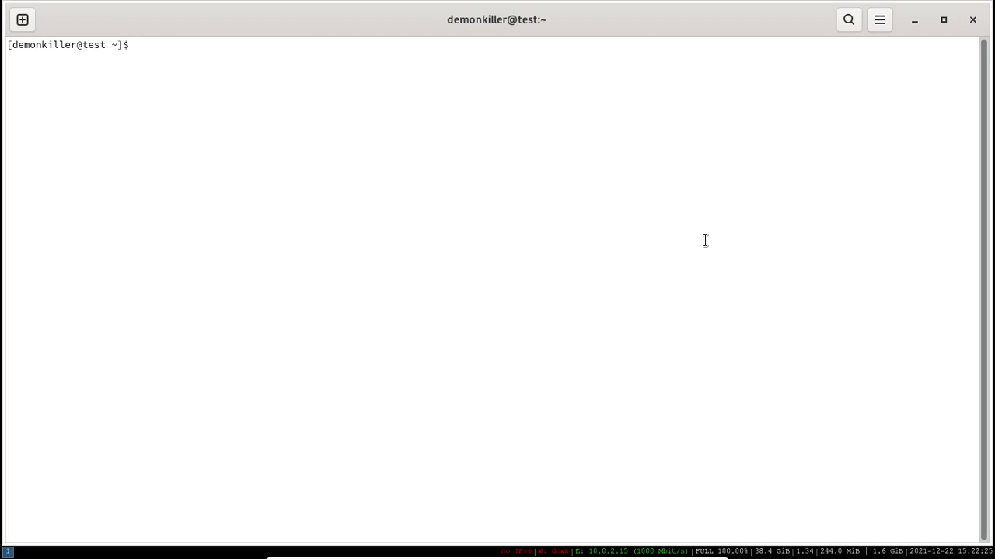
- Enlarge the terminal text and run neofetch to show the system information
key("ctrl+plus")
key("ctrl+plus")
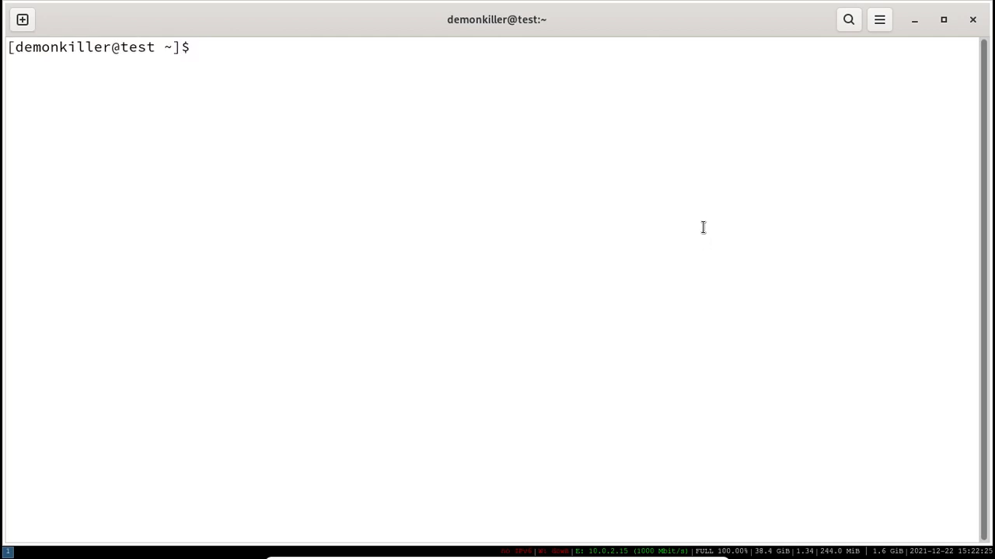
type("neofetch")
key("Return")
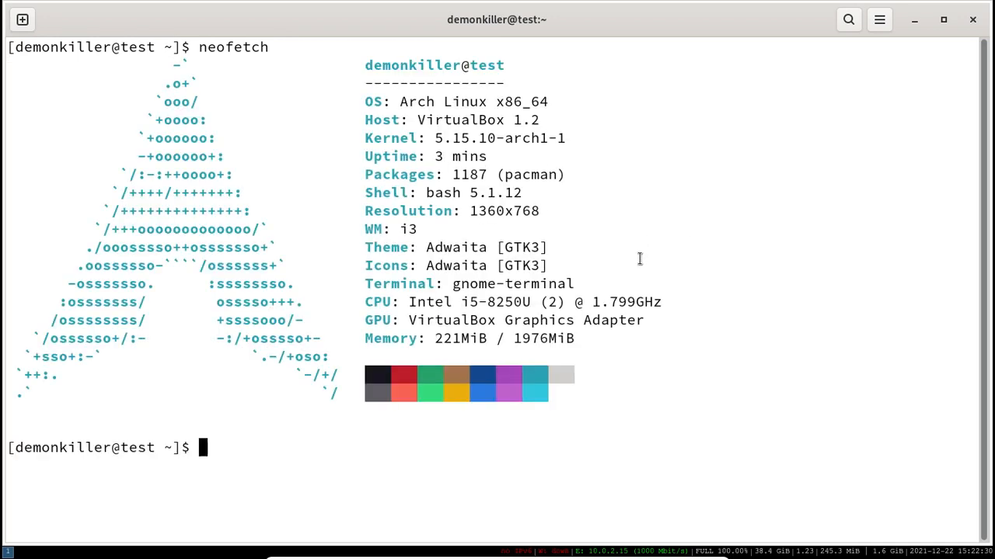
triple_click(482, 285)
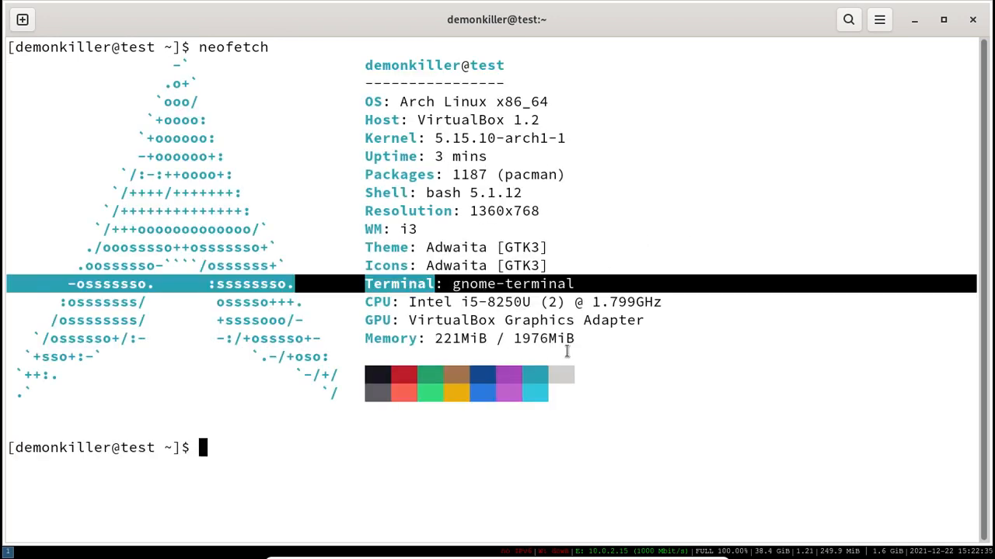
left_click(557, 392)
- Clear the screen and run 'sudo vim .config/i3/config', reaching the password prompt
key("ctrl+l")
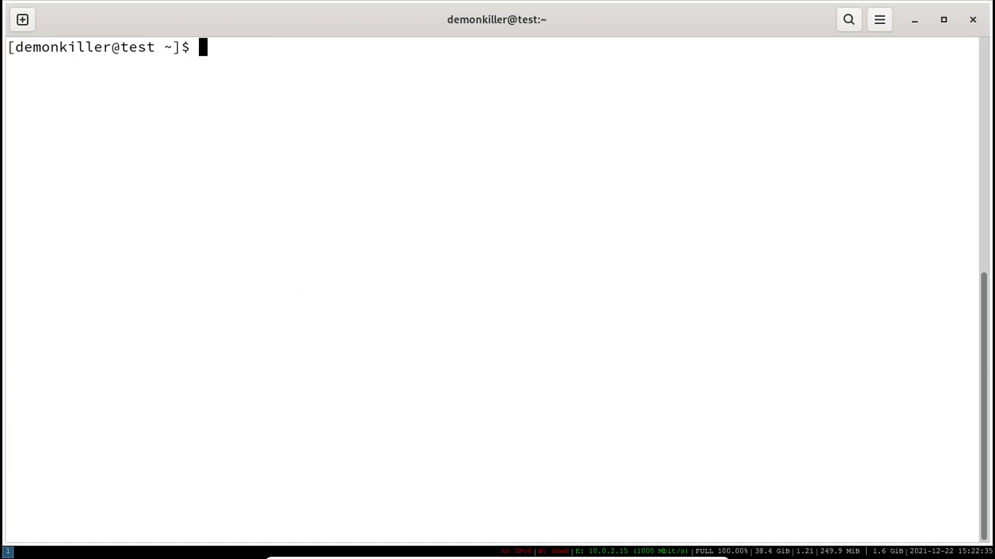
type("sudo")
type("m /")
key("BackSpace")
type(".config/i3/config")
key("Return")
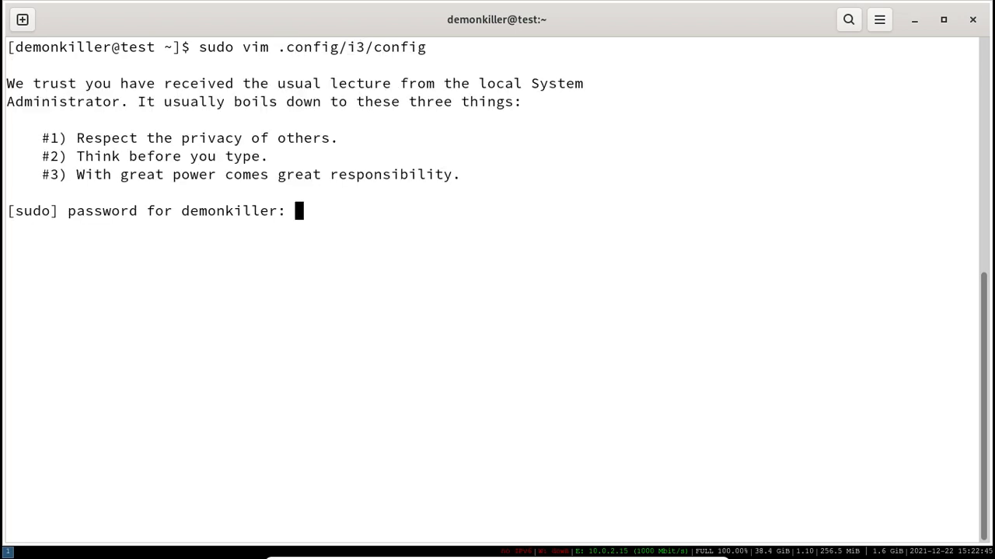
- Quit the sudo vim session and reopen .config/i3/config in vim without sudo
key("Return")
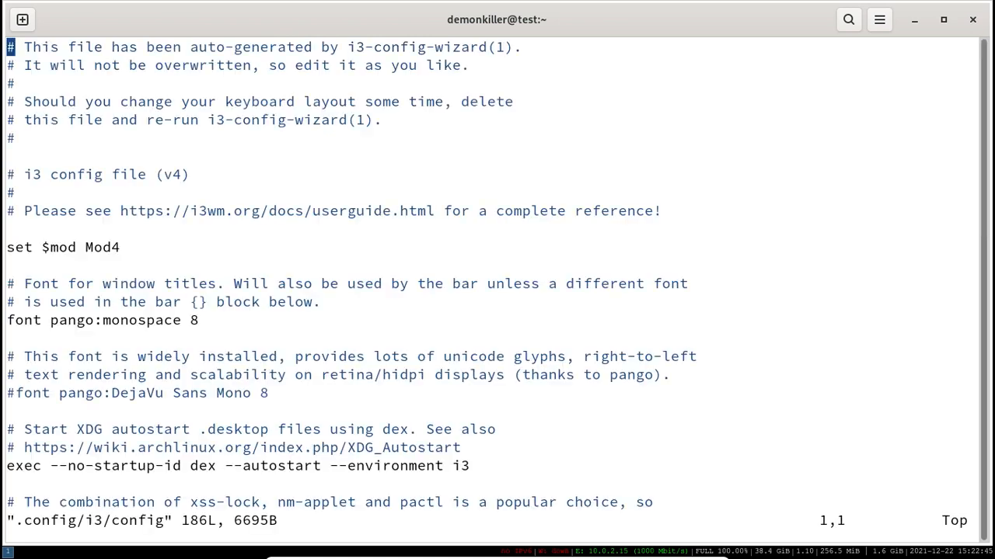
type(":q")
key("Return")
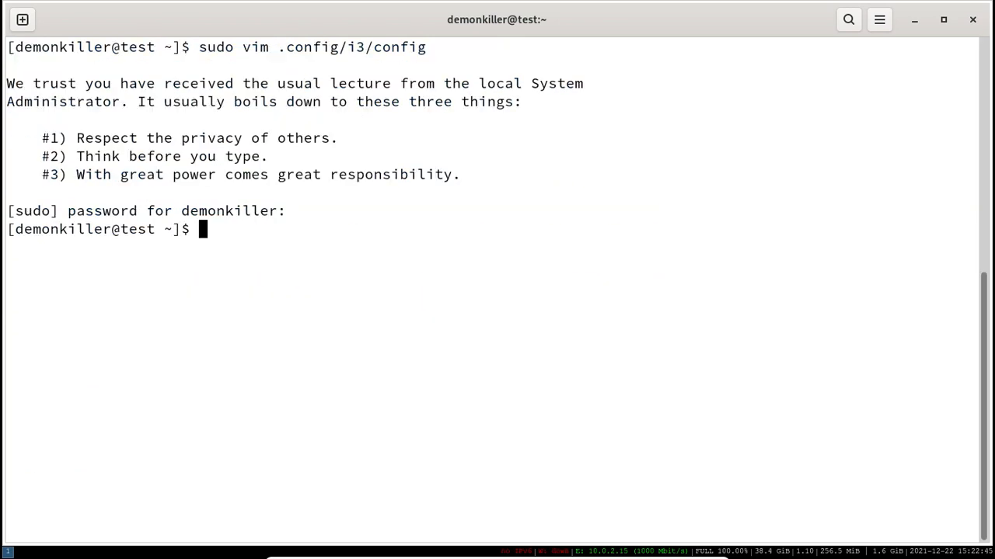
key("Up")
key("Left")
key("Left")
key("Left")
key("Left")
key("Left")
key("Left")
key("Left")
key("Left")
key("Left")
key("Left")
key("Left")
key("Left")
key("Left")
key("Left")
key("Left")
key("Left")
key("Left")
key("Left")
key("Left")
key("Left")
key("Left")
key("Left")
key("Left")
key("Left")
key("Left")
key("Left")
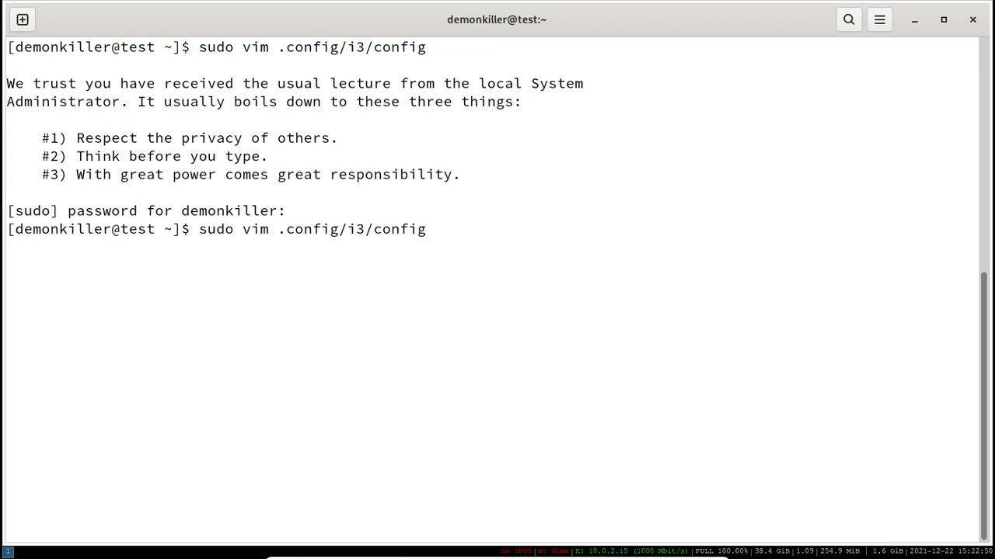
key("Delete")
key("Delete")
key("Delete")
key("Delete")
key("Delete")
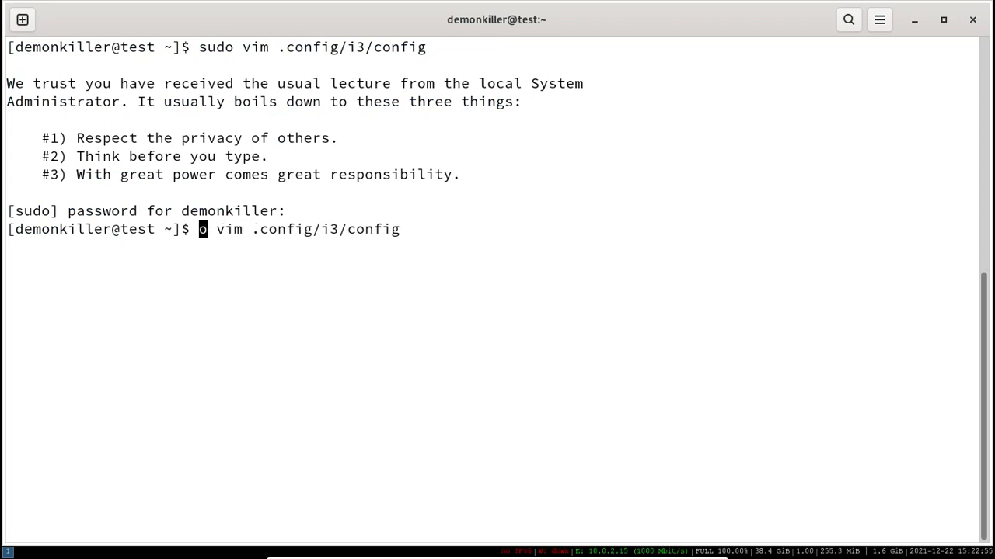
key("Return")
- Search the config for 'sens' to reach the i3-sensible-terminal binding
key("j")
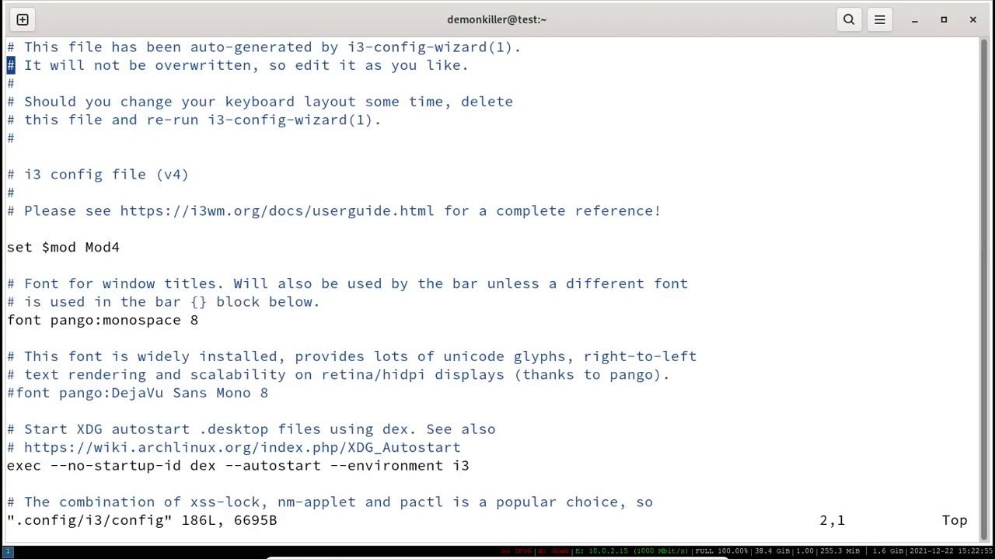
key("j")
key("j")
key("j")
key("j")
key("j")
key("j")
key("j")
key("j")
key("j")
key("j")
key("j")
key("j")
key("j")
key("j")
key("j")
key("j")
key("j")
key("j")
key("j")
key("j")
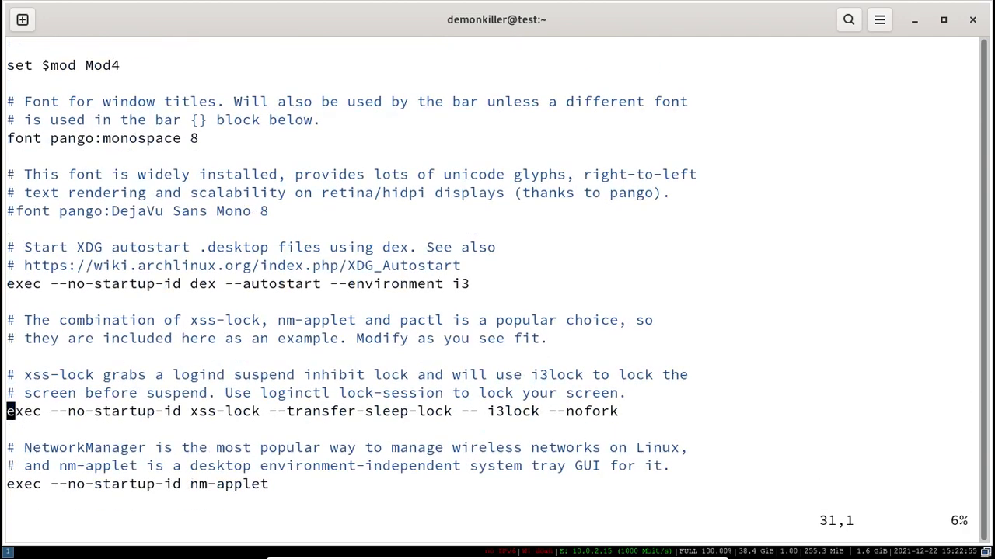
key("j")
key("j")
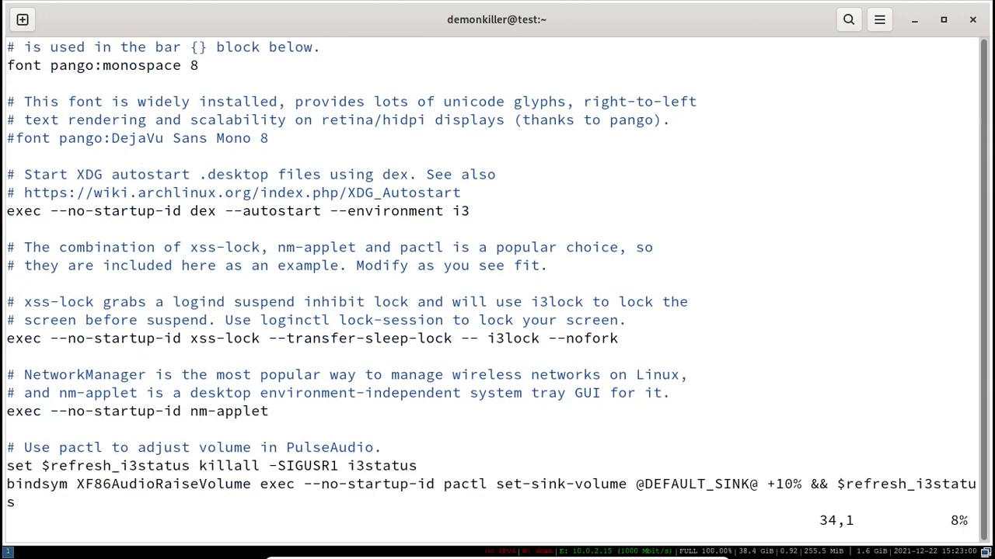
type("/sens")
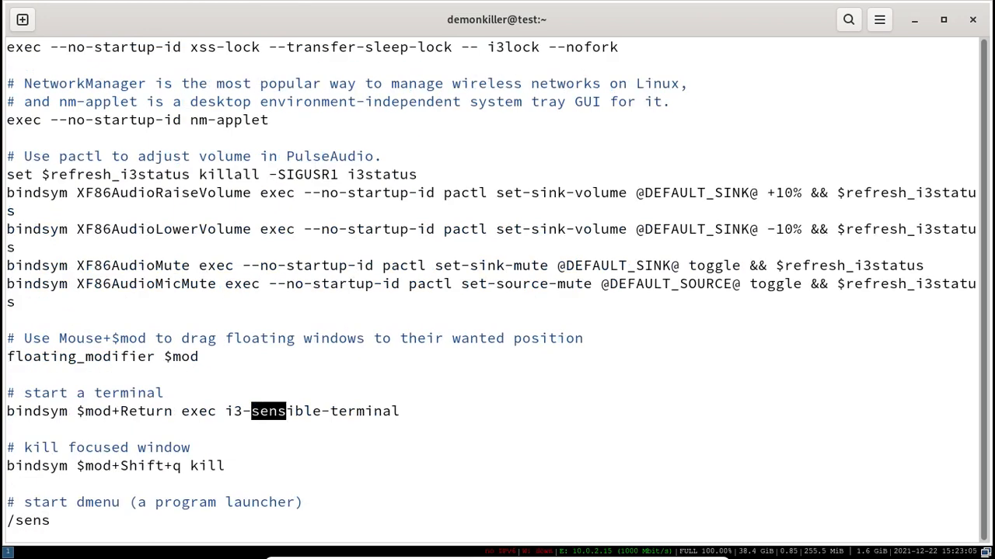
key("Return")
key("l")
key("l")
key("l")
key("l")
key("l")
key("l")
key("l")
key("l")
key("l")
key("l")
key("l")
key("l")
key("l")
key("l")
key("l")
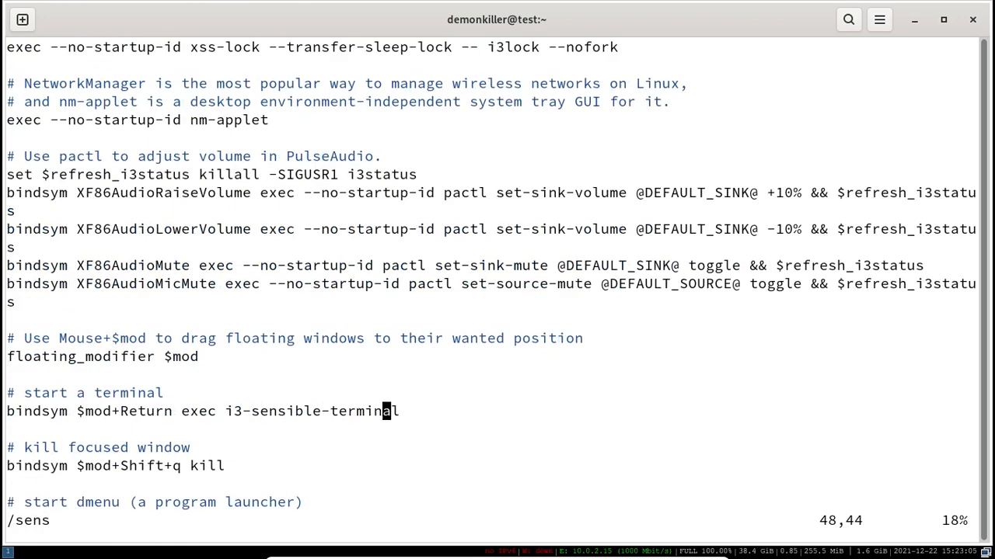
key("l")
- Replace i3-sensible-terminal with kitty in the binding and save with :wq
key("i")
key("Right")
key("BackSpace")
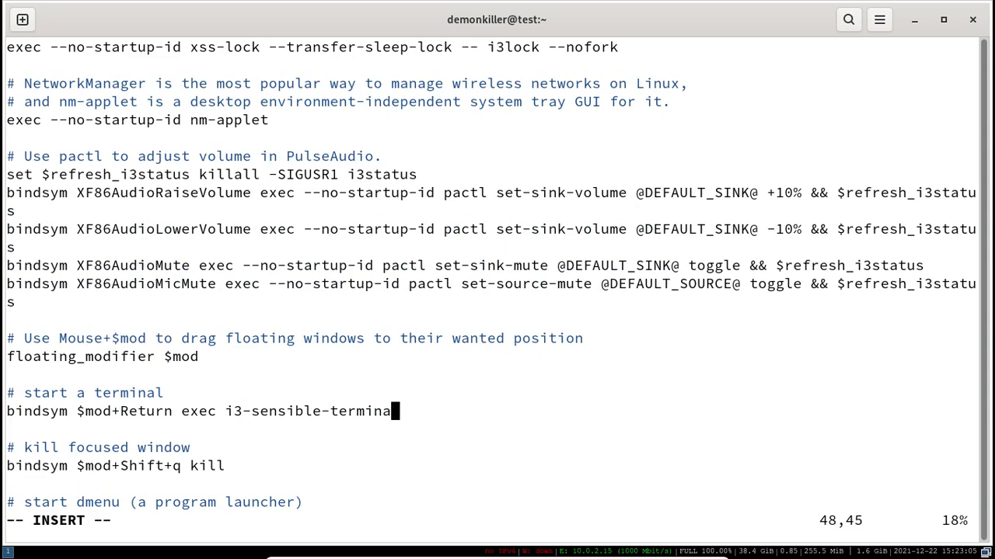
key("BackSpace")
key("BackSpace")
key("BackSpace")
key("BackSpace")
key("BackSpace")
key("BackSpace")
key("BackSpace")
key("BackSpace")
key("BackSpace")
key("BackSpace")
key("BackSpace")
key("BackSpace")
key("BackSpace")
key("BackSpace")
key("BackSpace")
key("BackSpace")
key("BackSpace")
key("BackSpace")
key("BackSpace")
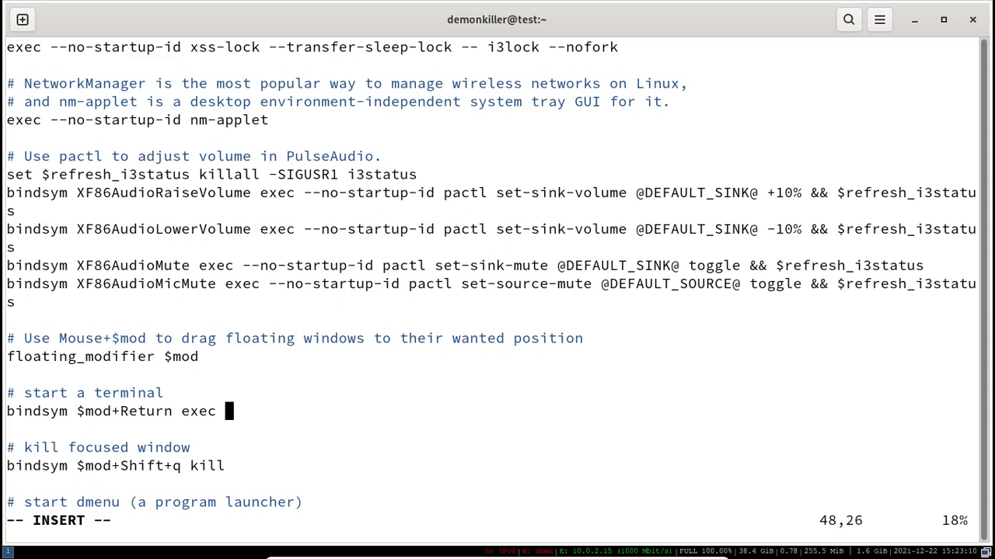
type("kitty")
key("Escape")
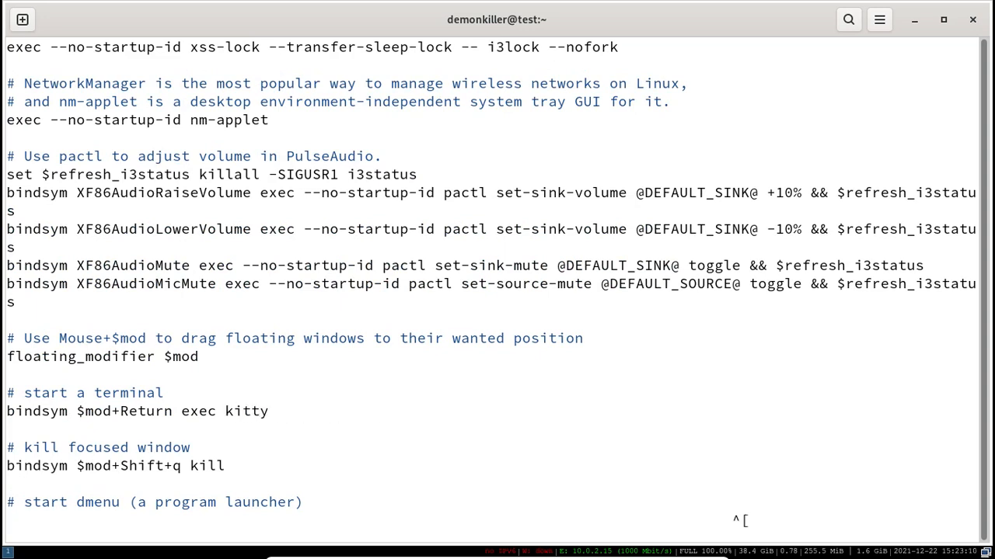
type(":wq")
key("Return")
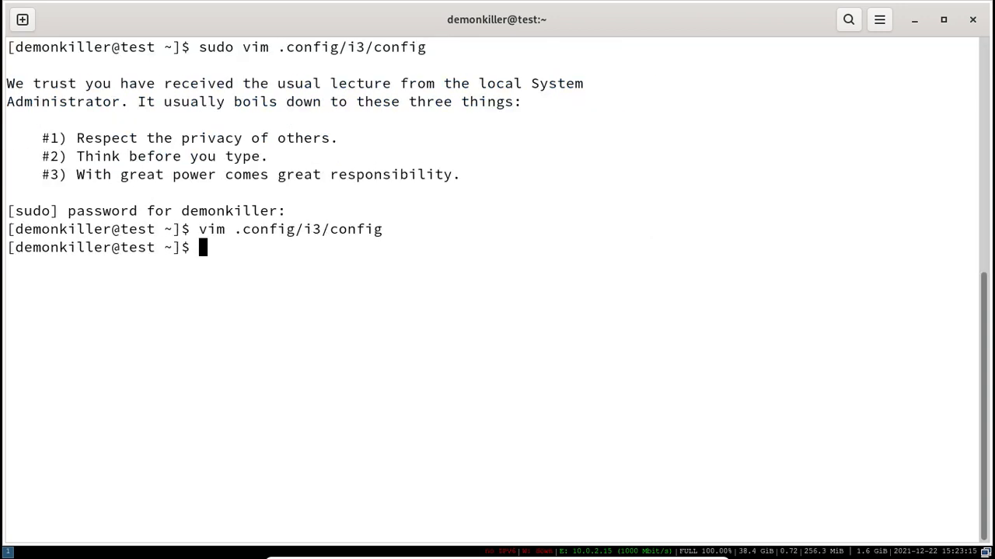
- Cancel the history search and close GNOME Terminal with exit
key("ctrl+r")
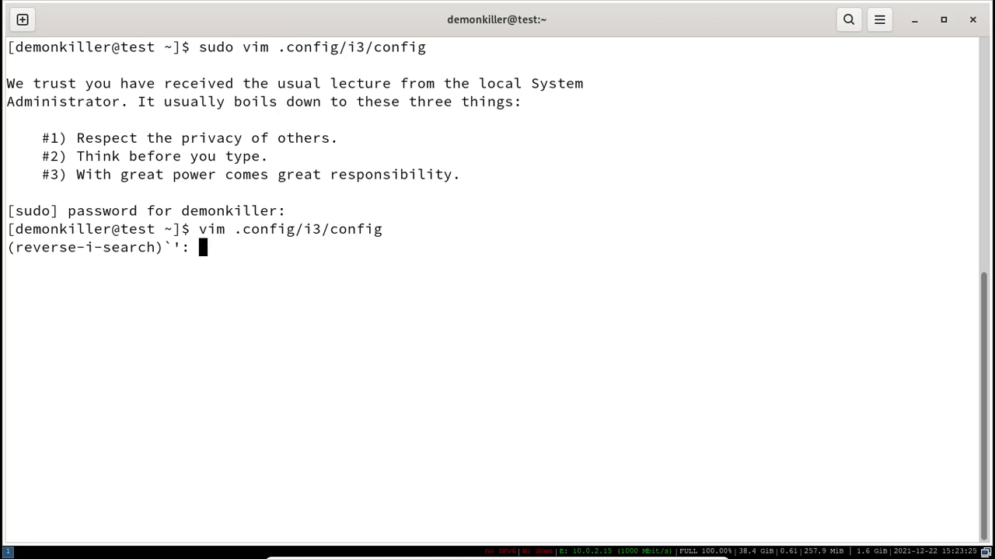
key("Return")
key("Return")
key("Return")
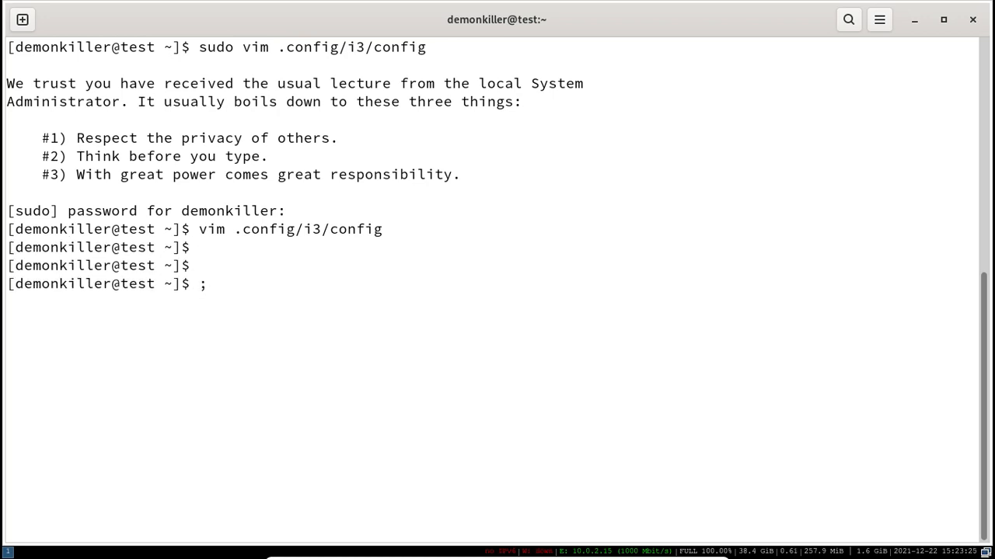
type("exit")
key("Return")
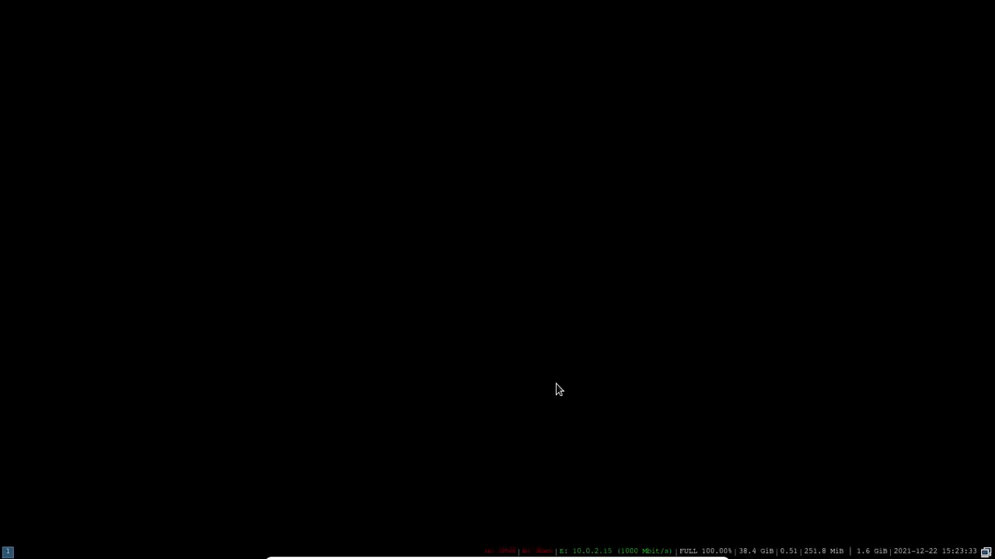
- Open kitty with larger text, confirm neofetch shows Terminal: kitty, and reopen the i3 config in vim
key("super+Return")
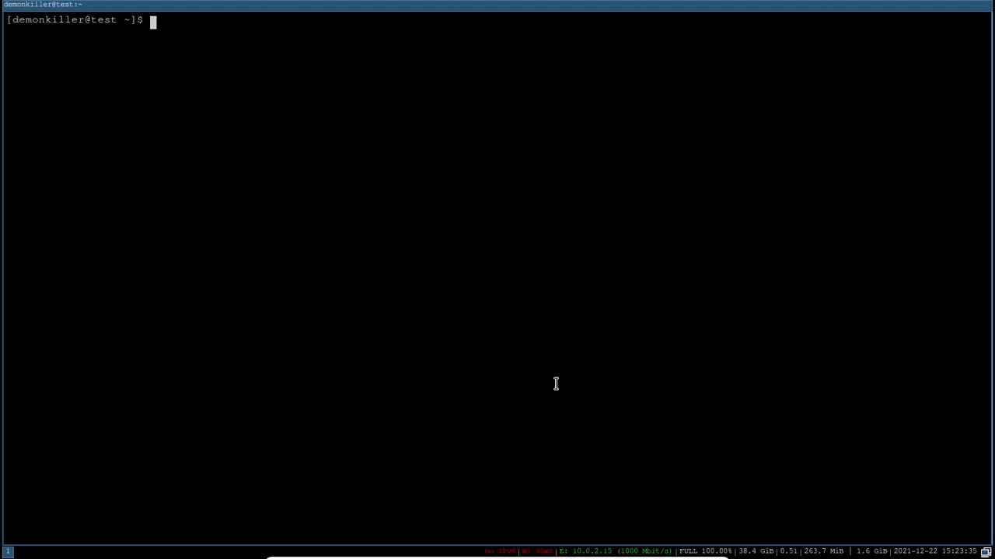
key("ctrl+shift+equal")
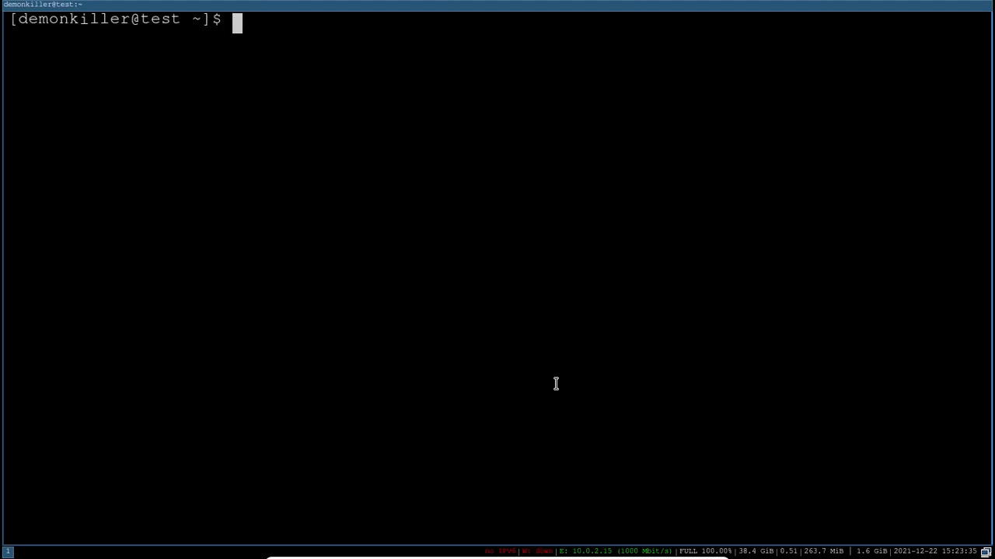
type("neo")
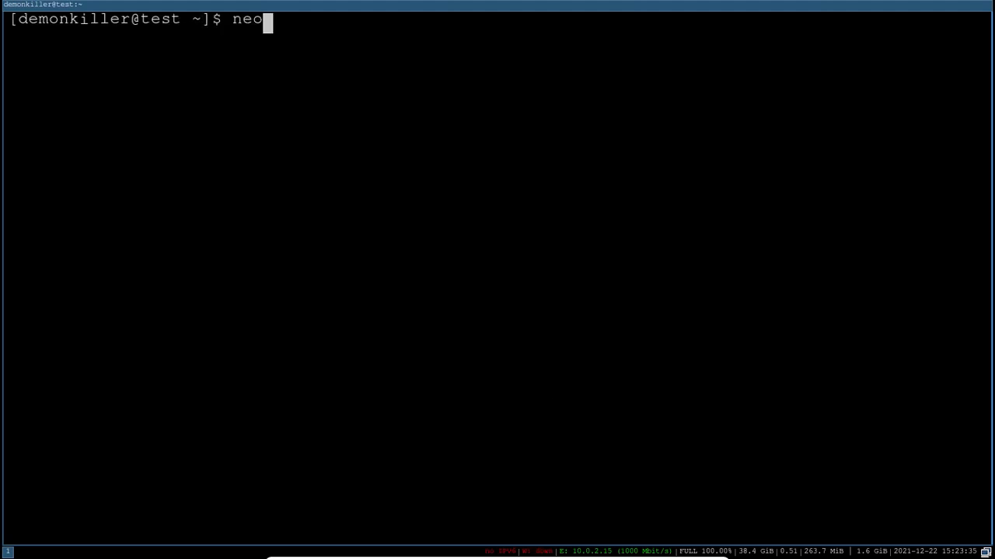
type("fetch")
key("Return")
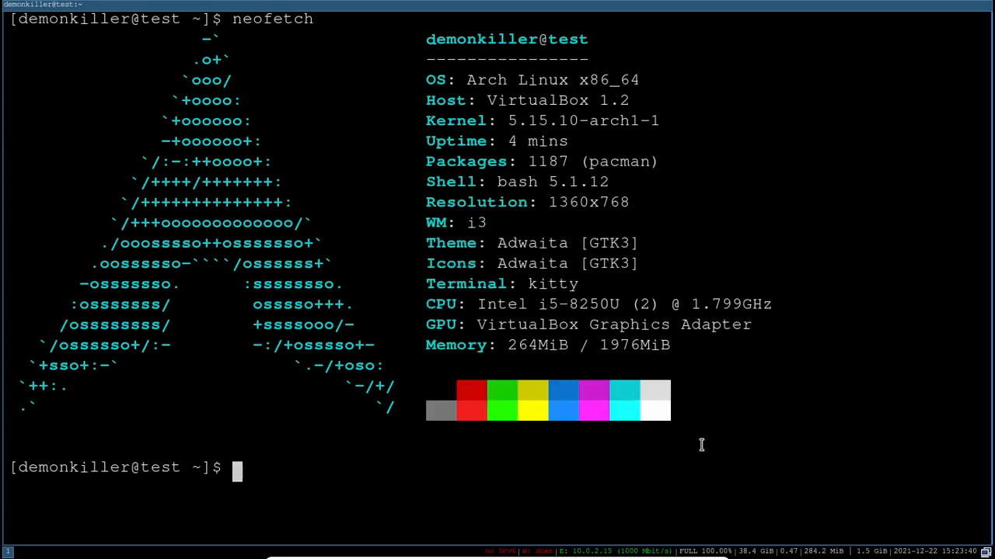
triple_click(579, 282)
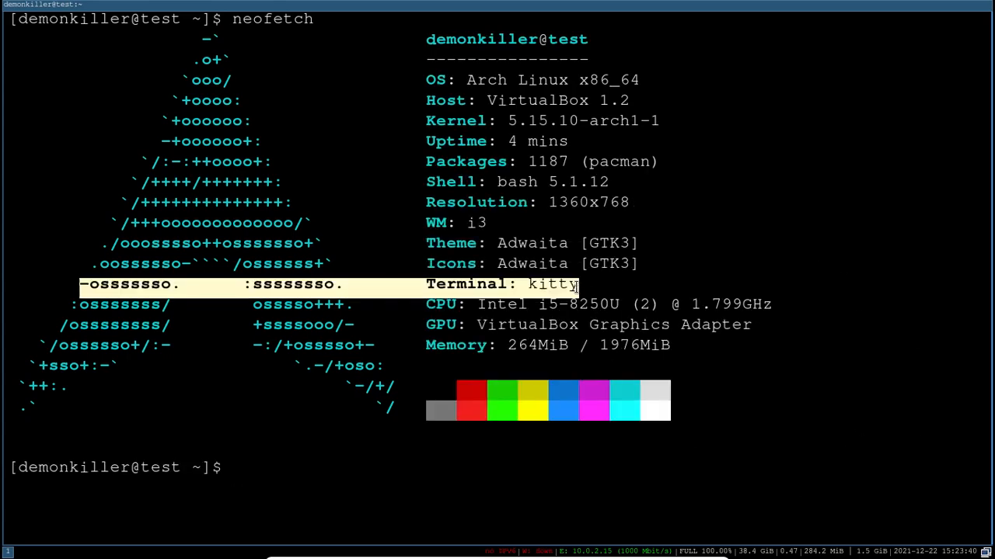
left_click(556, 311)
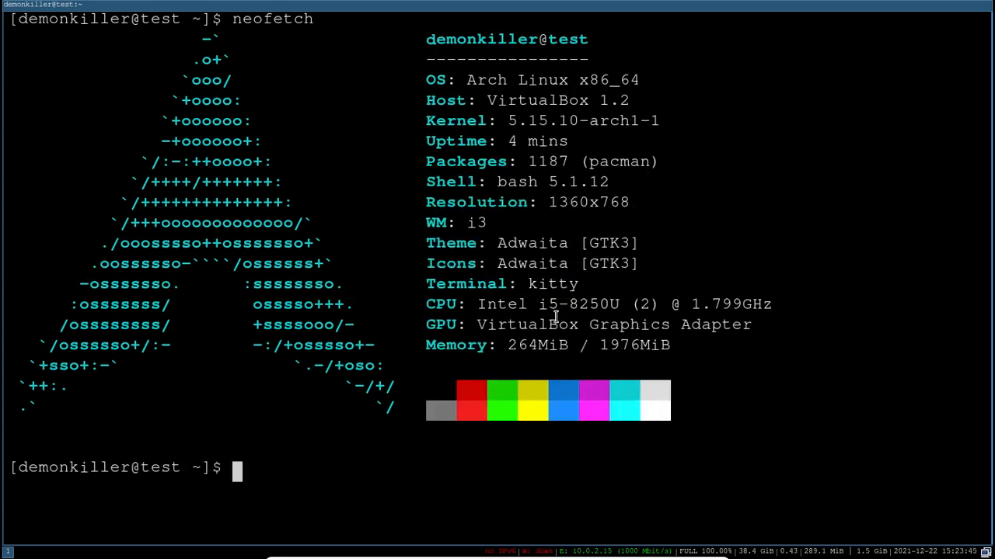
key("Up")
key("Up")
key("Up")
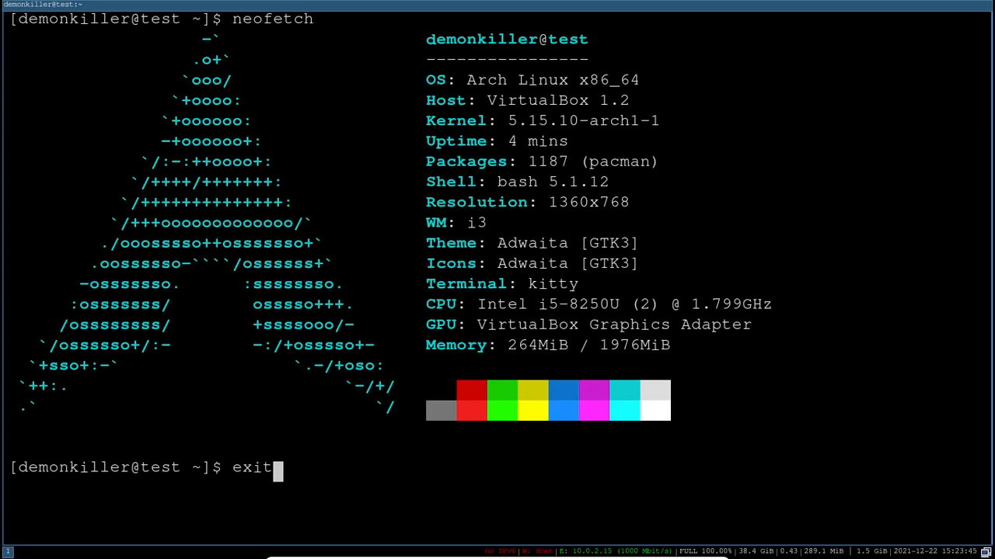
key("Return")
- Uncomment the $mod+d launcher binding on line 54 of the i3 config
scroll(415, 401, "down", 3)
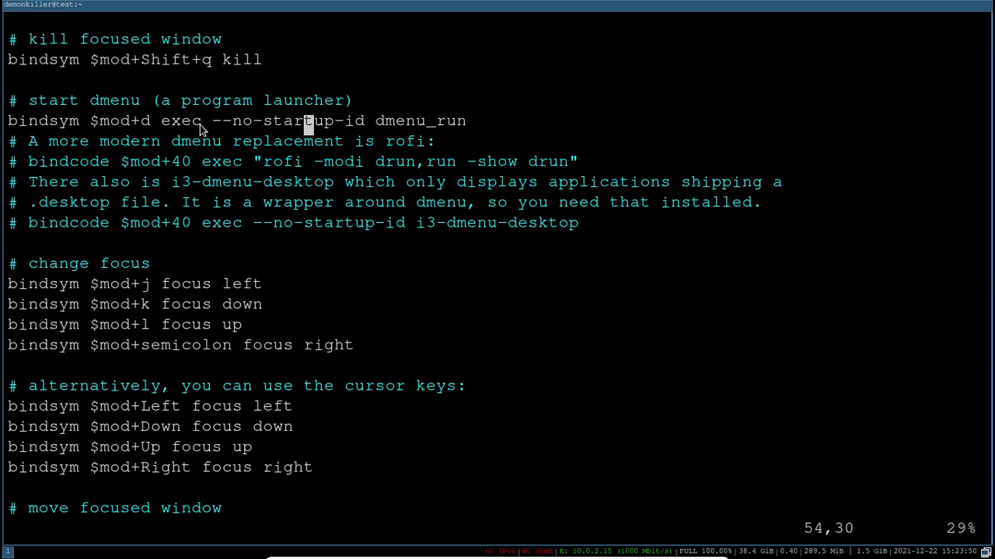
left_click_drag(196, 124, 484, 129)
left_click(484, 129)
key("i")
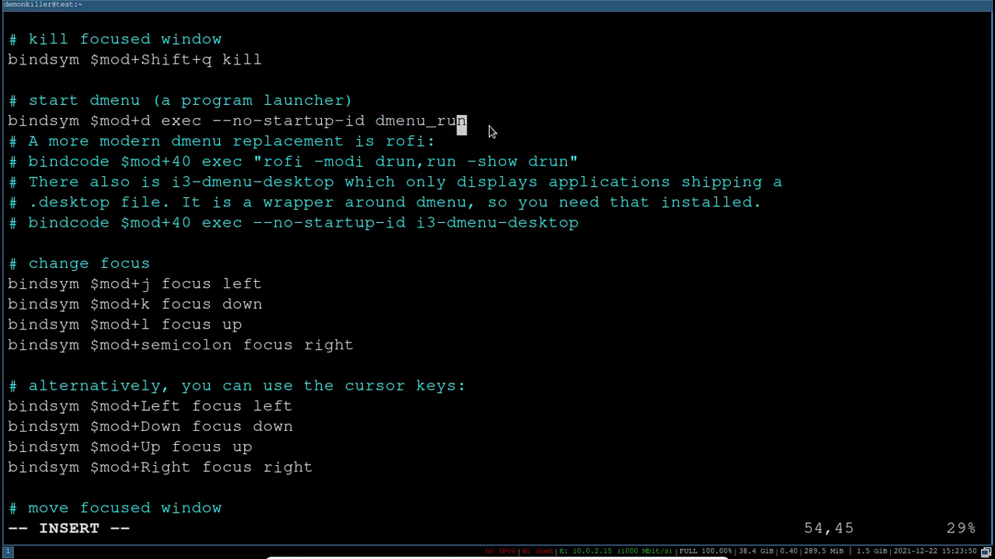
key("Left")
key("Home")
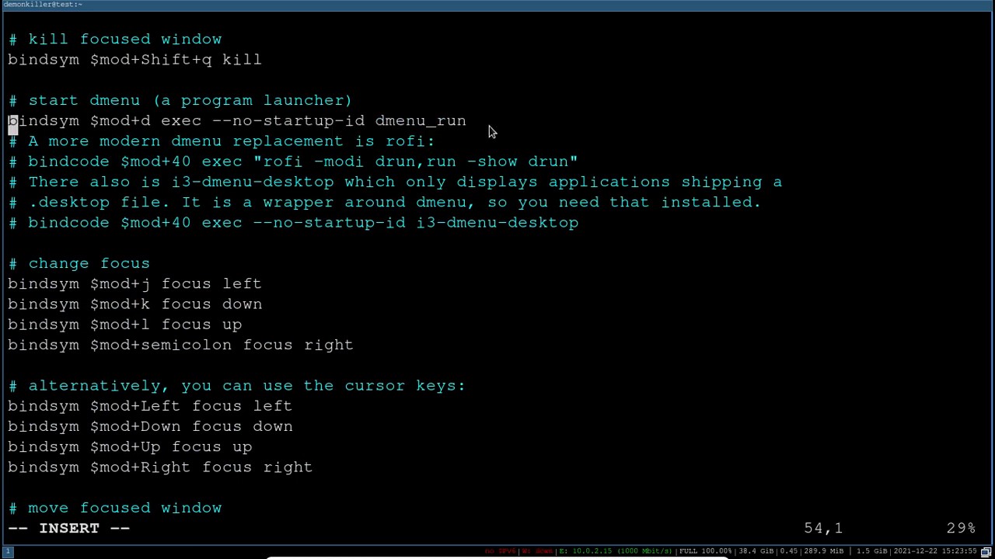
type("#")
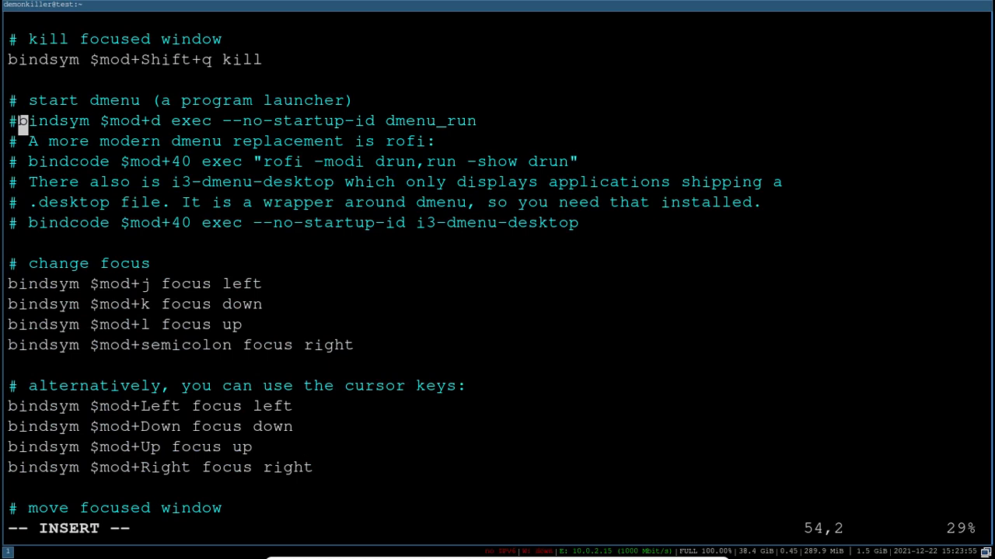
key("BackSpace")
key("Right")
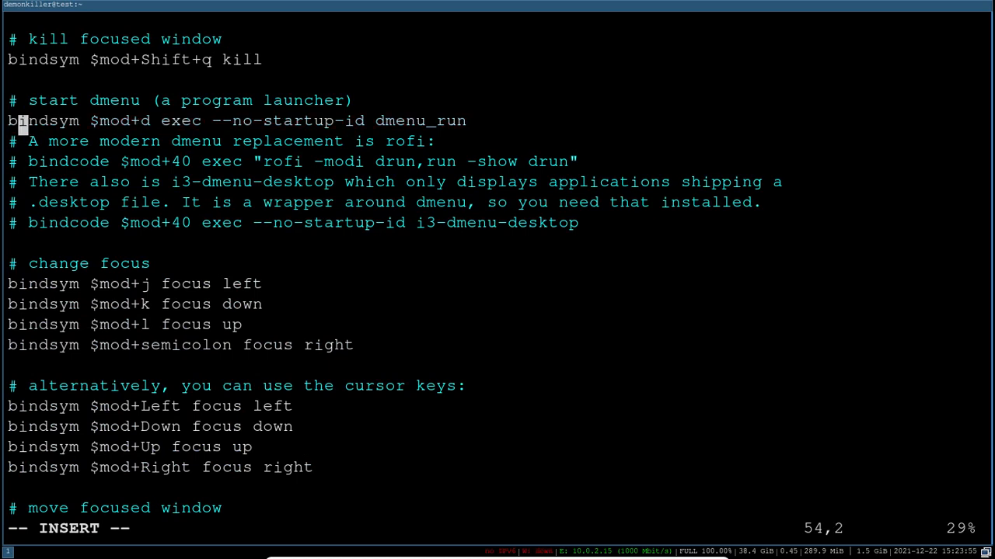
key("Right")
key("Right")
key("Right")
key("Right")
key("Right")
key("Right")
key("Right")
key("Right")
key("Right")
key("Right")
key("Right")
key("Right")
key("Right")
key("Right")
key("Right")
key("Right")
key("Right")
key("Right")
key("Right")
key("Right")
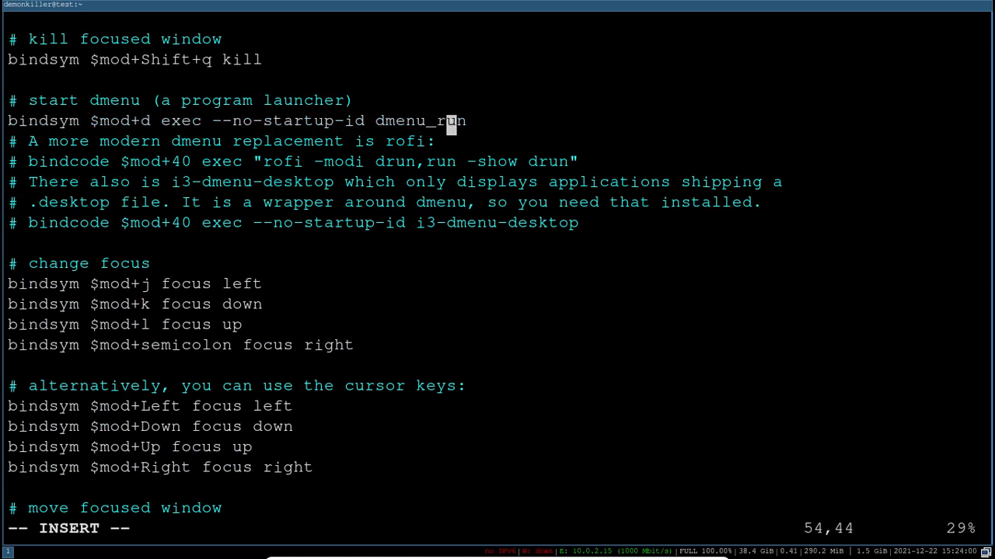
key("Right")
key("Right")
- Replace dmenu_run with 'rofi -show drun', save with :wq, and restart i3
key("BackSpace")
key("BackSpace")
key("BackSpace")
key("BackSpace")
key("BackSpace")
key("BackSpace")
key("BackSpace")
key("BackSpace")
key("BackSpace")
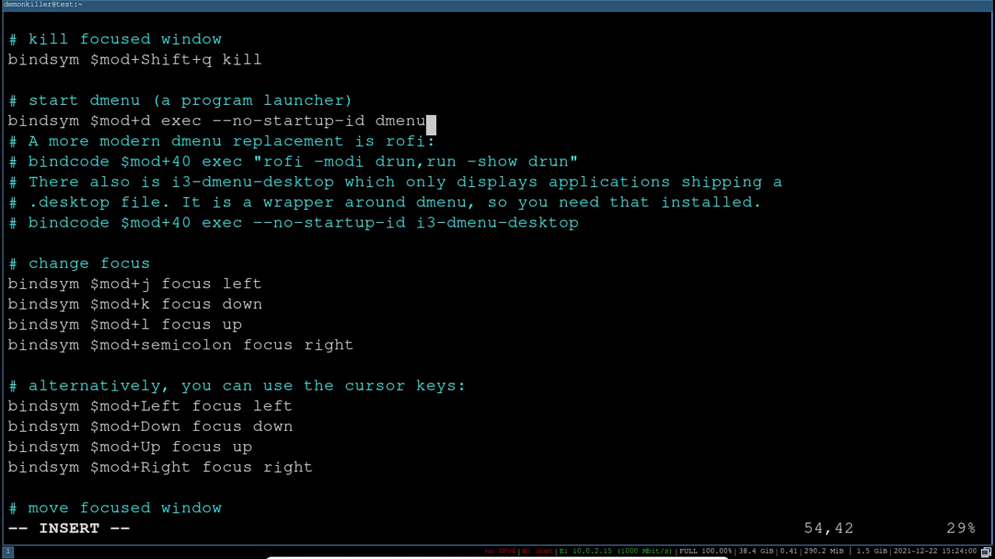
type("rofi -show ")
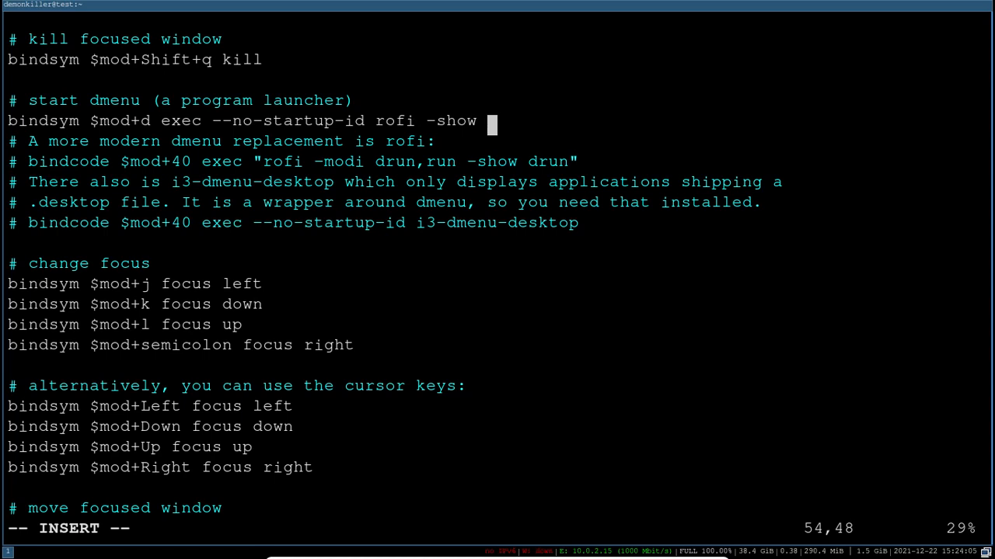
type("drun")
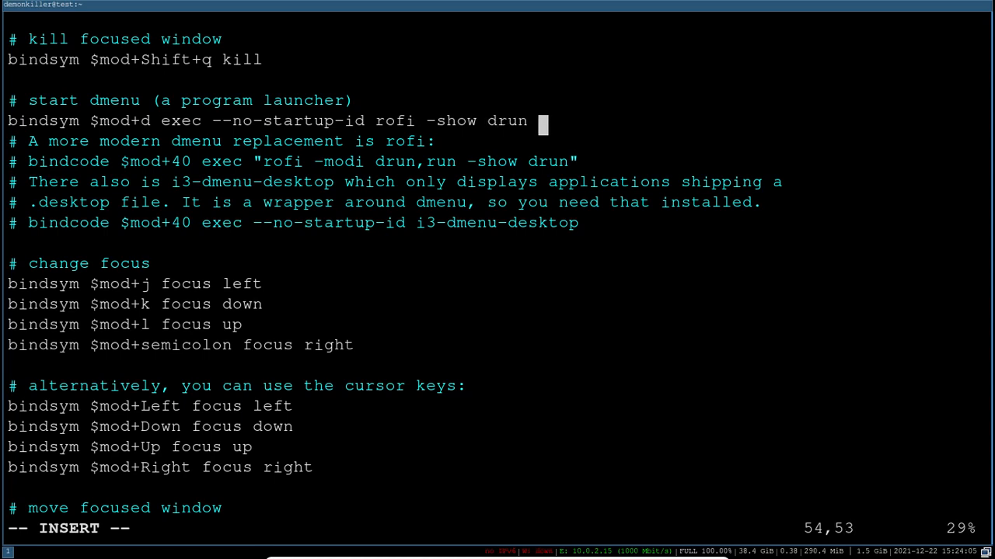
key("BackSpace")
key("Escape")
type(":wq")
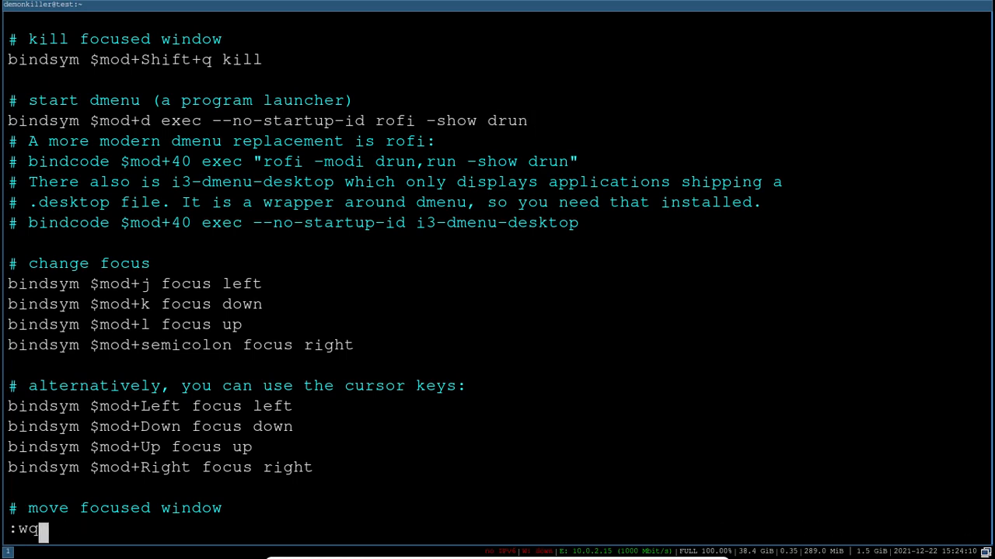
key("Return")
key("super+shift+r")
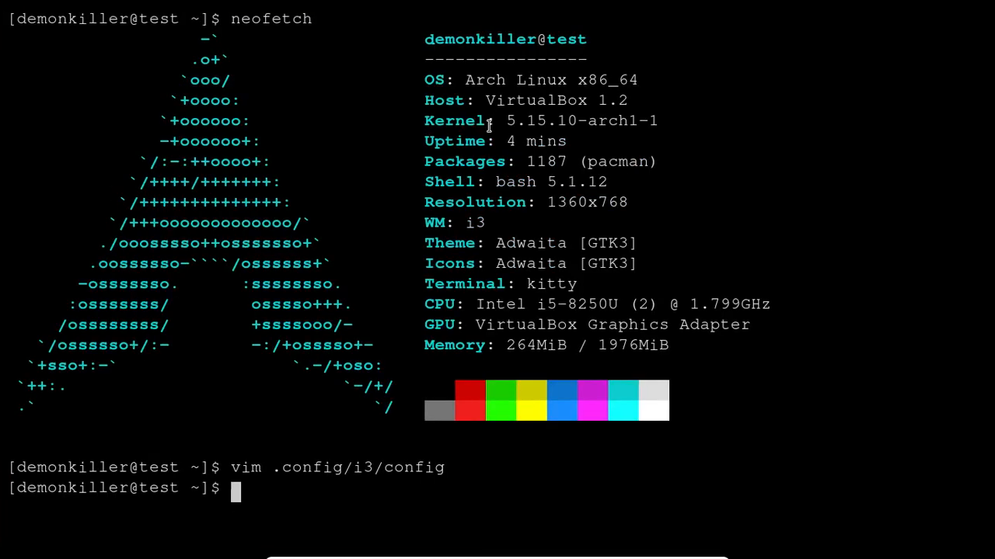
- Launch Firefox from rofi by filtering on 'fire', then reopen and dismiss the launcher
key("super+d")
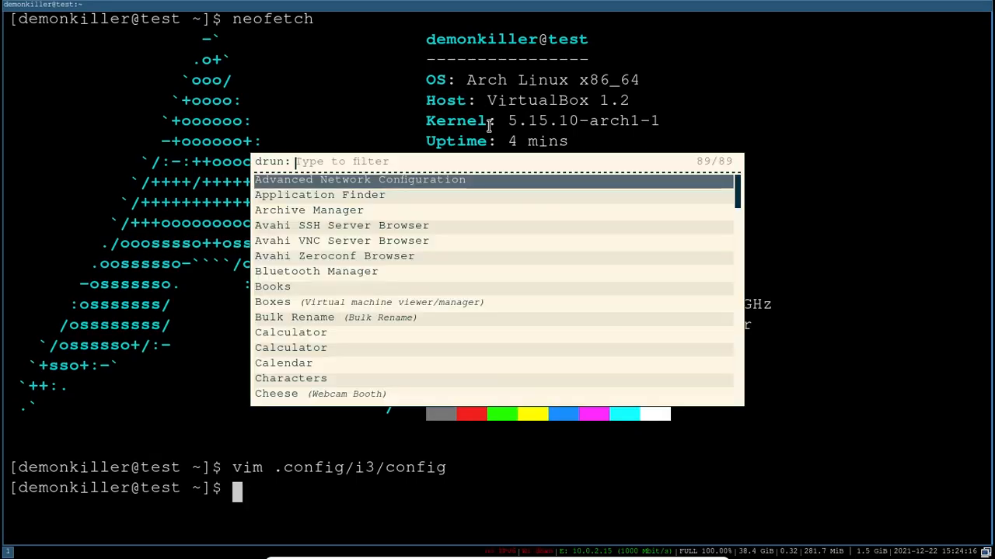
type("fire")
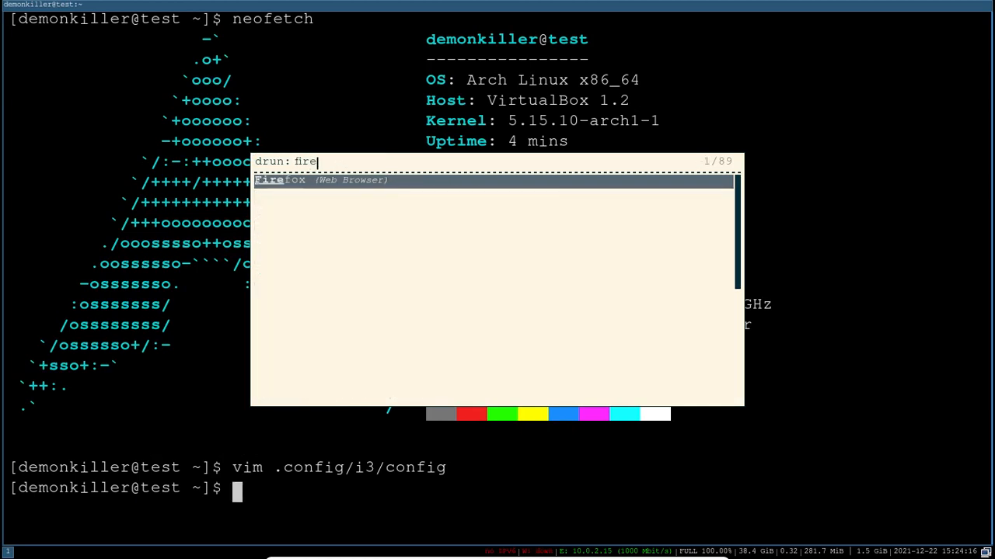
key("Return")
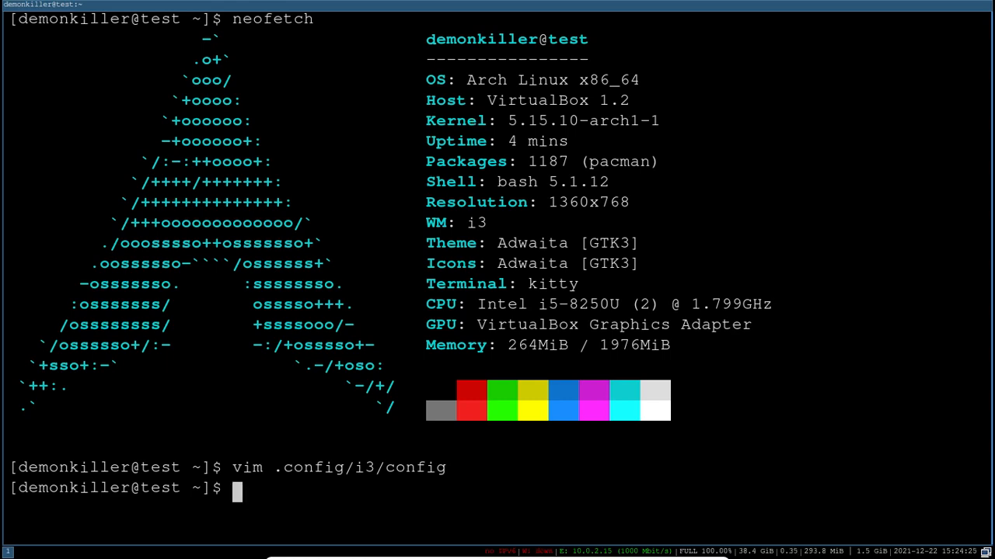
key("super+d")
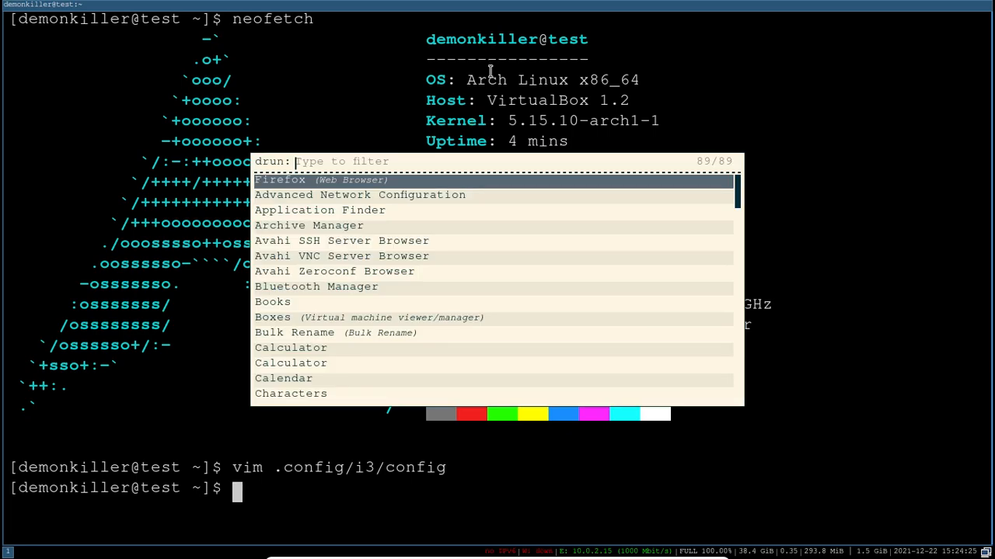
key("Down")
key("Down")
key("Down")
key("Down")
key("Down")
key("Down")
key("Down")
key("Down")
key("Down")
key("Down")
key("Down")
key("Down")
key("Down")
key("Down")
key("Down")
key("Down")
key("Down")
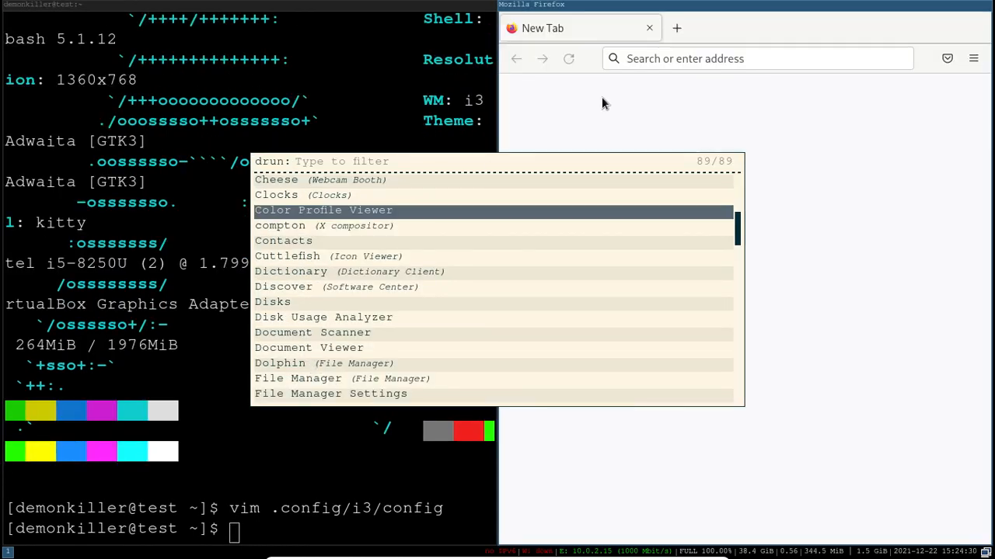
left_click(601, 98)
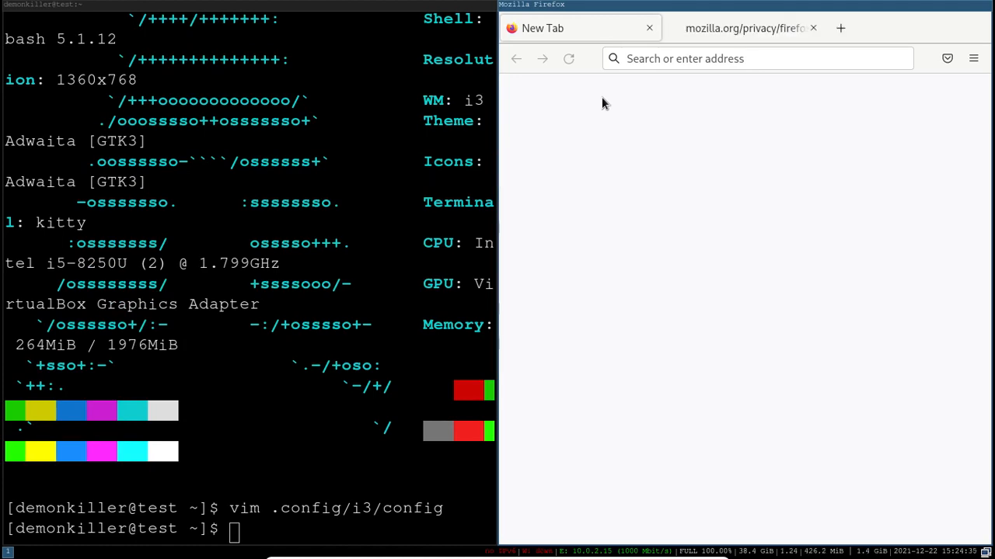
- Close the Firefox window on workspace 1 and clear the terminal output
key("super+2")
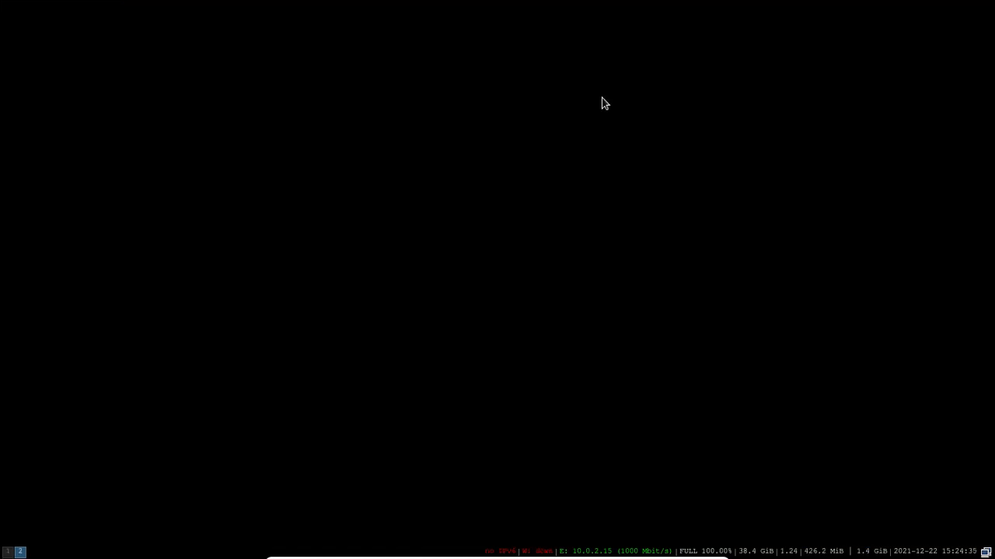
key("super+1")
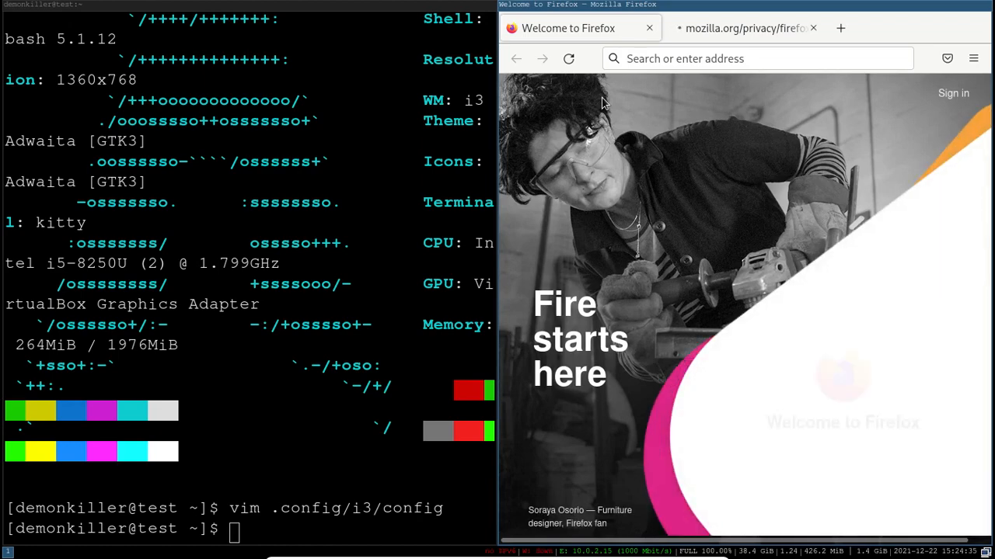
key("super+shift+q")
key("ctrl+l")
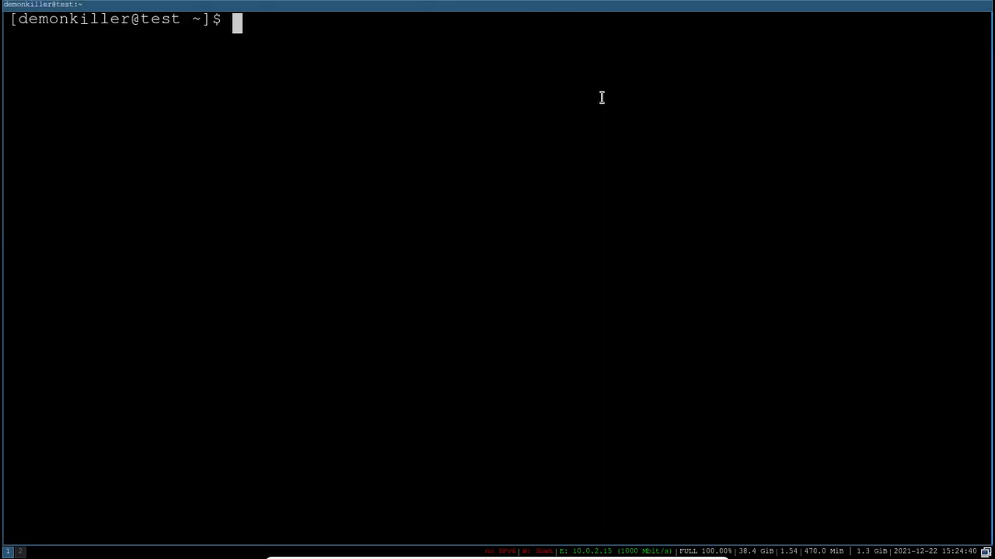
key("super+2")
key("super+1")
- Close the terminal window and bring up the rofi launcher on the empty workspace
key("super+d")
key("Escape")
key("super+shift+q")
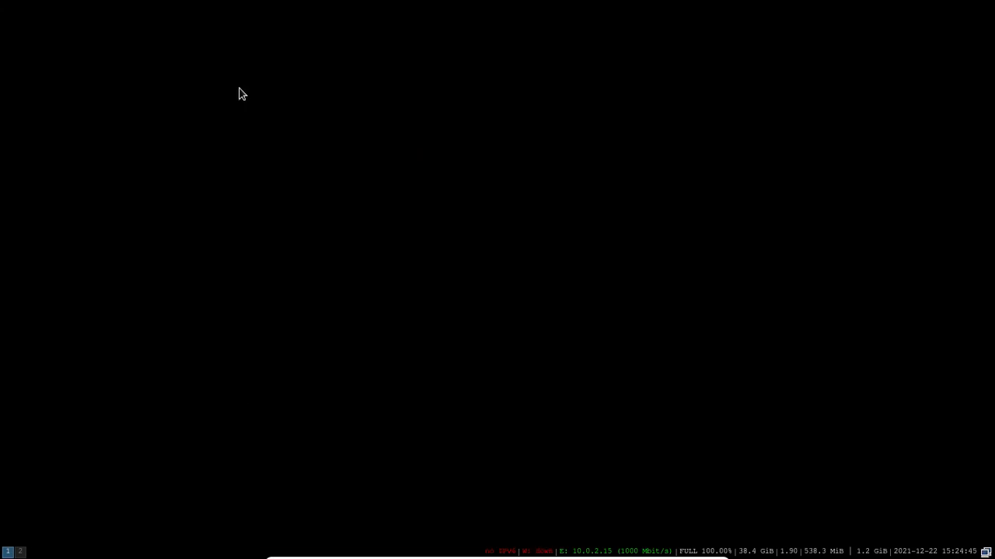
key("super+d")
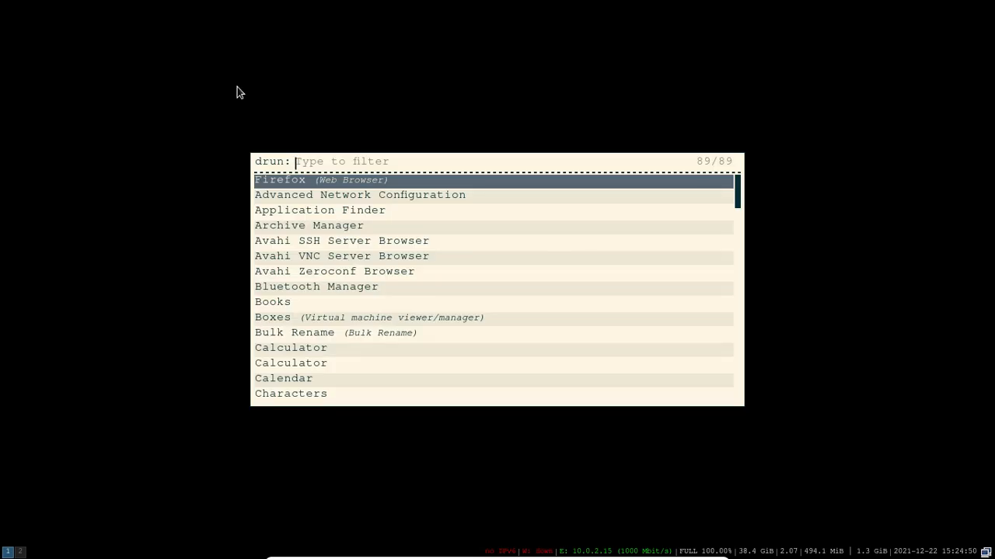
- Launch the second Calculator entry from the rofi list and close its window
key("Down")
key("Down")
key("Down")
key("Down")
key("Down")
key("Down")
key("Down")
key("Down")
key("Down")
key("Down")
key("Down")
key("Down")
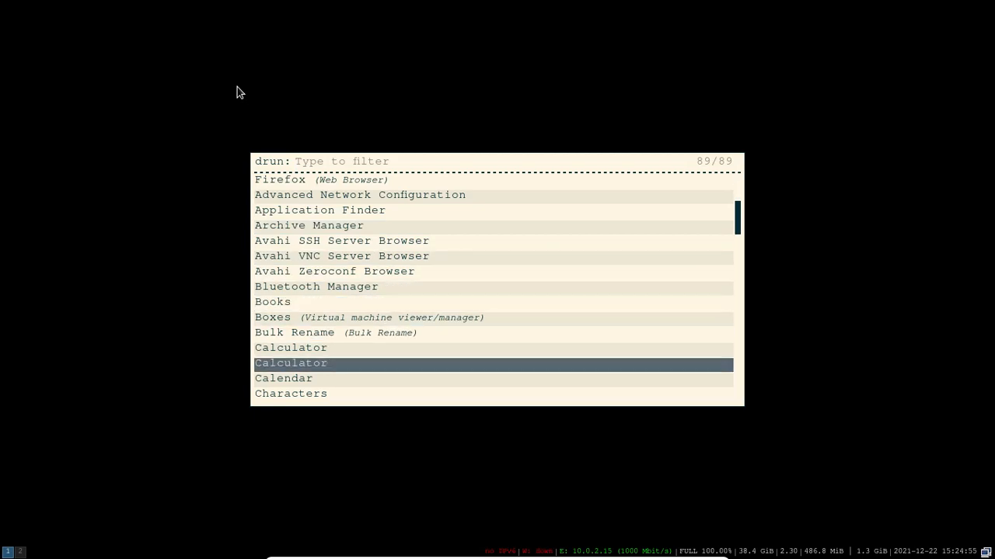
key("Return")
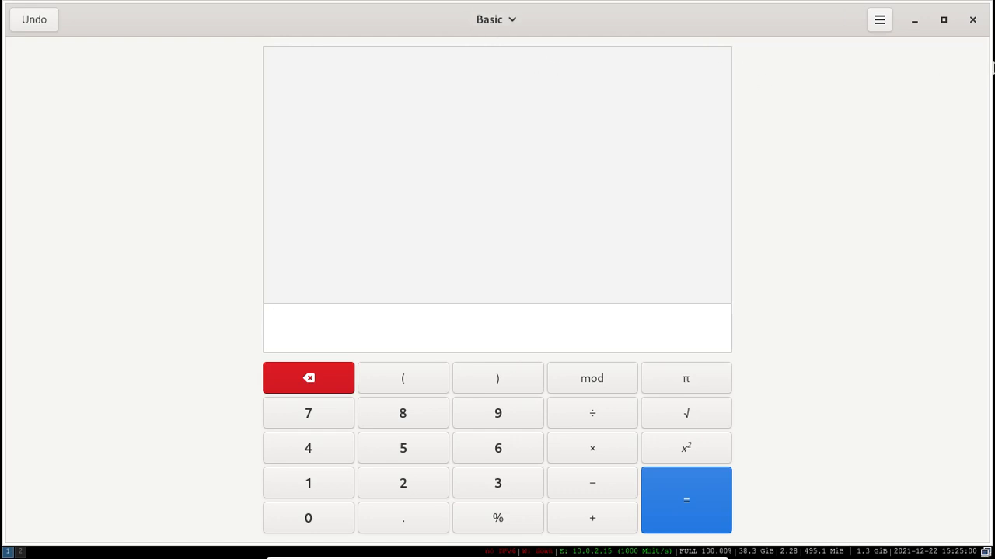
left_click(971, 17)
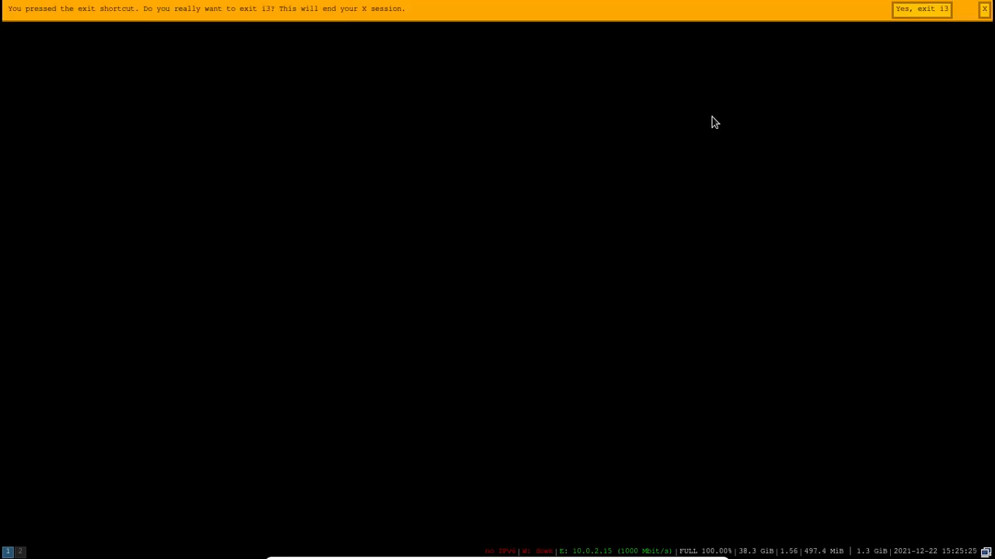
- Exit i3, pick the Plasma (X11) session at login, and enter the account password
left_click(944, 7)
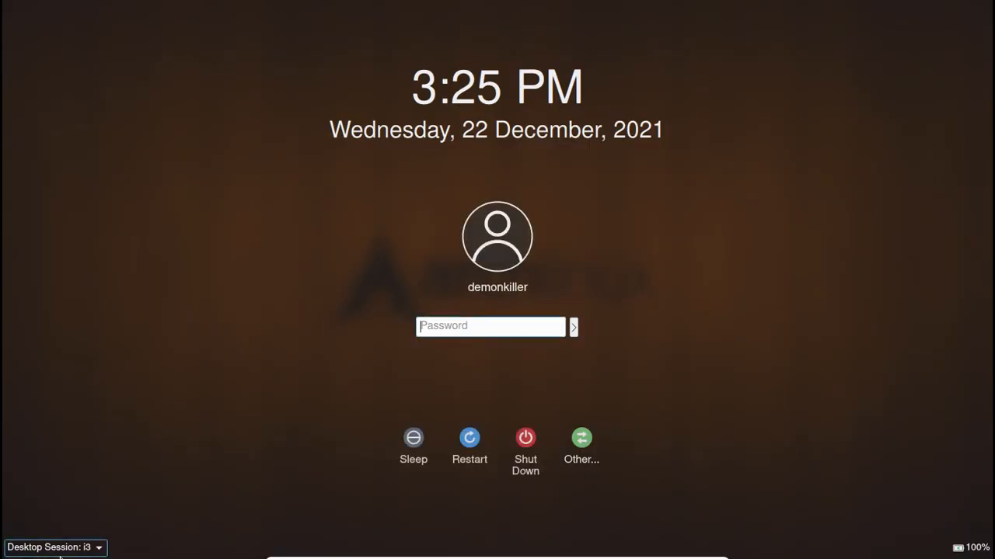
left_click(60, 549)
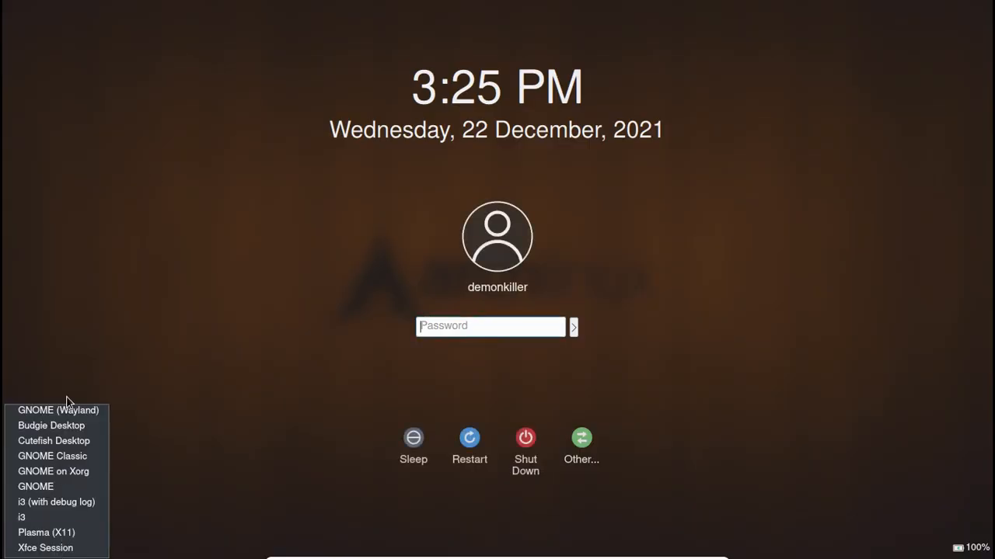
left_click(51, 534)
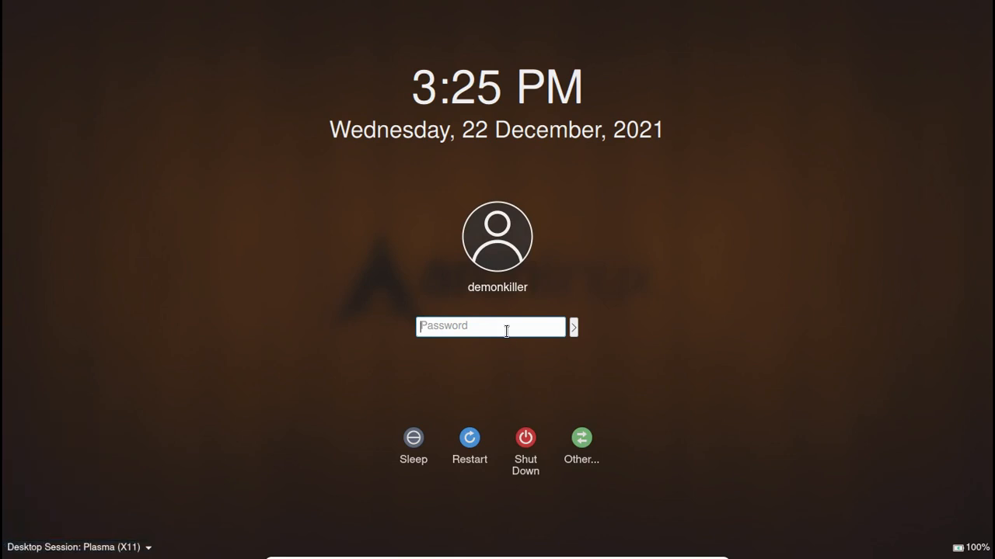
type("••••")
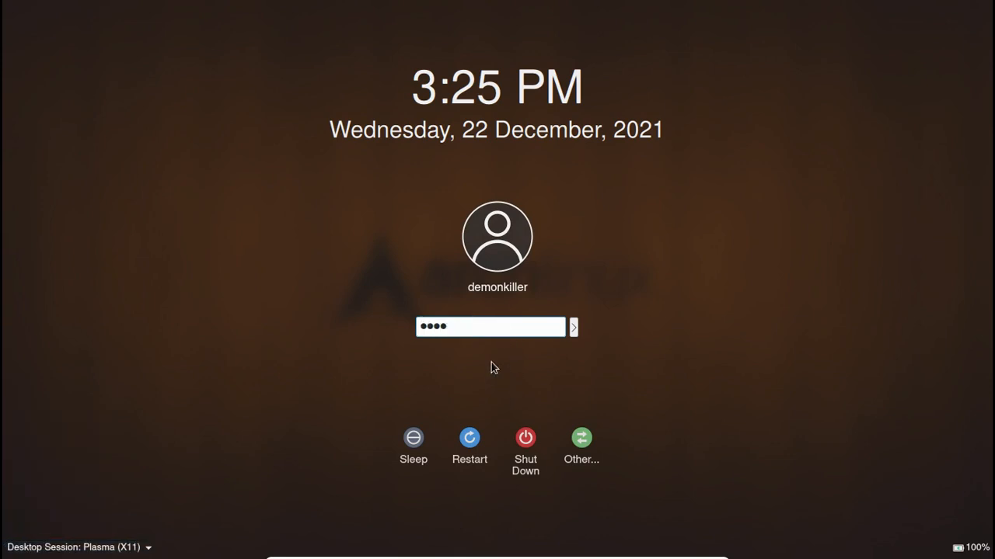